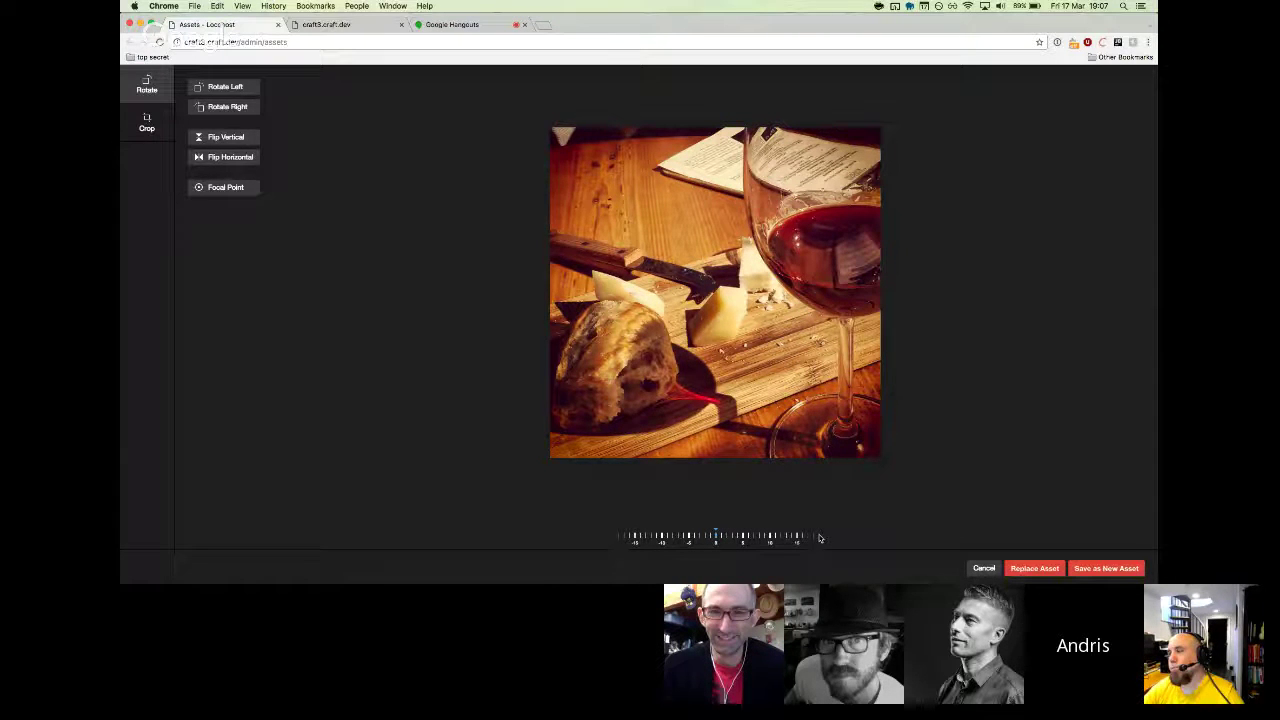
# Discard the current edit and open the Džins photo (d2ms.png) in the image editor.
pyautogui.click(984, 569)
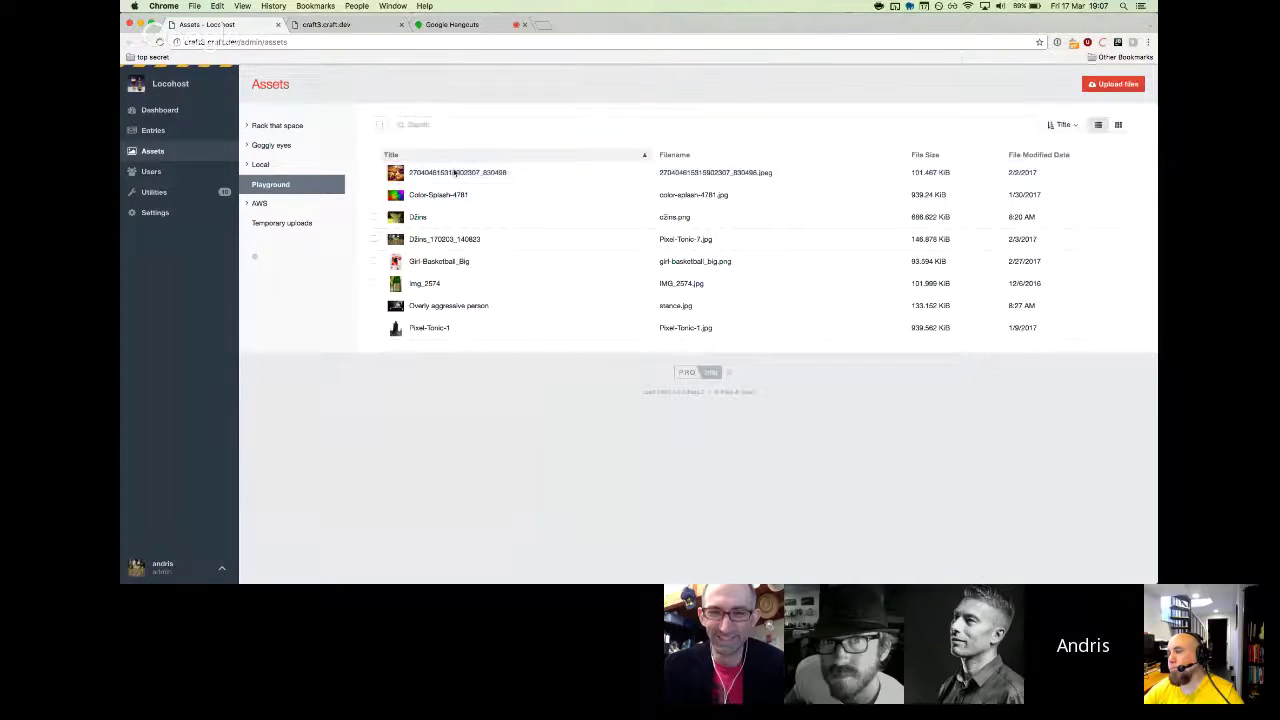
pyautogui.click(430, 217)
pyautogui.rightClick(445, 218)
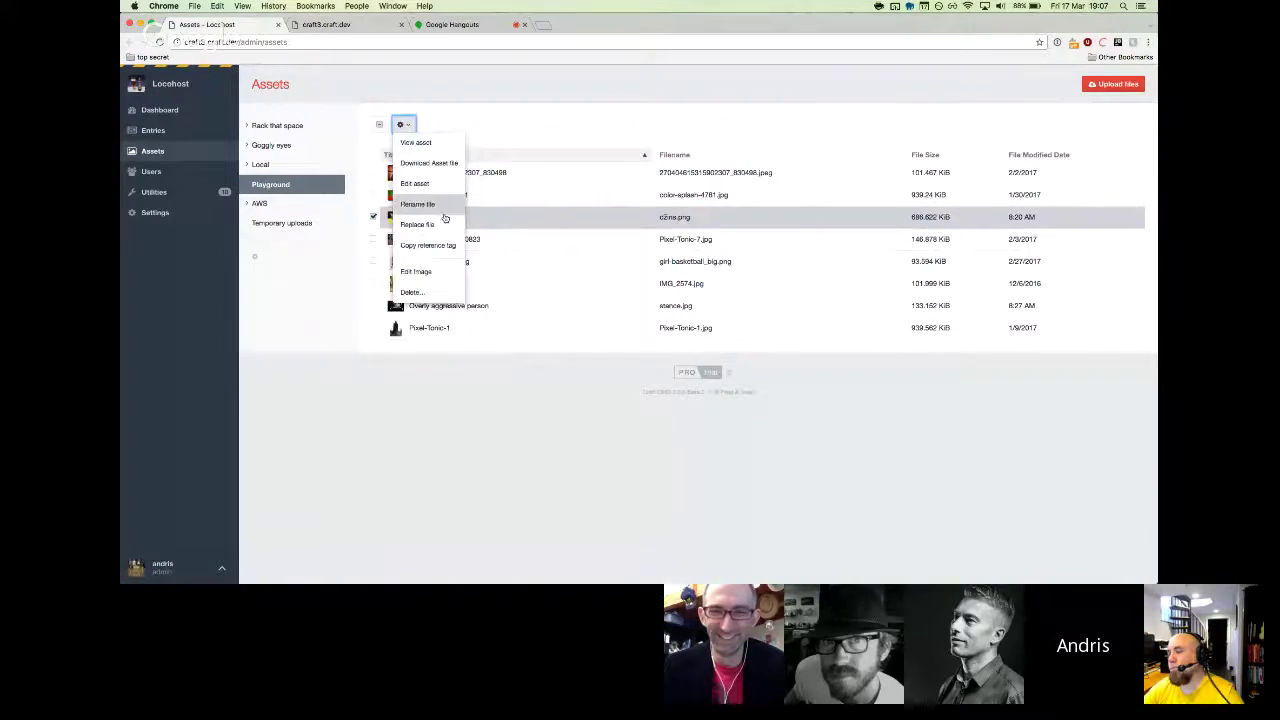
pyautogui.click(445, 271)
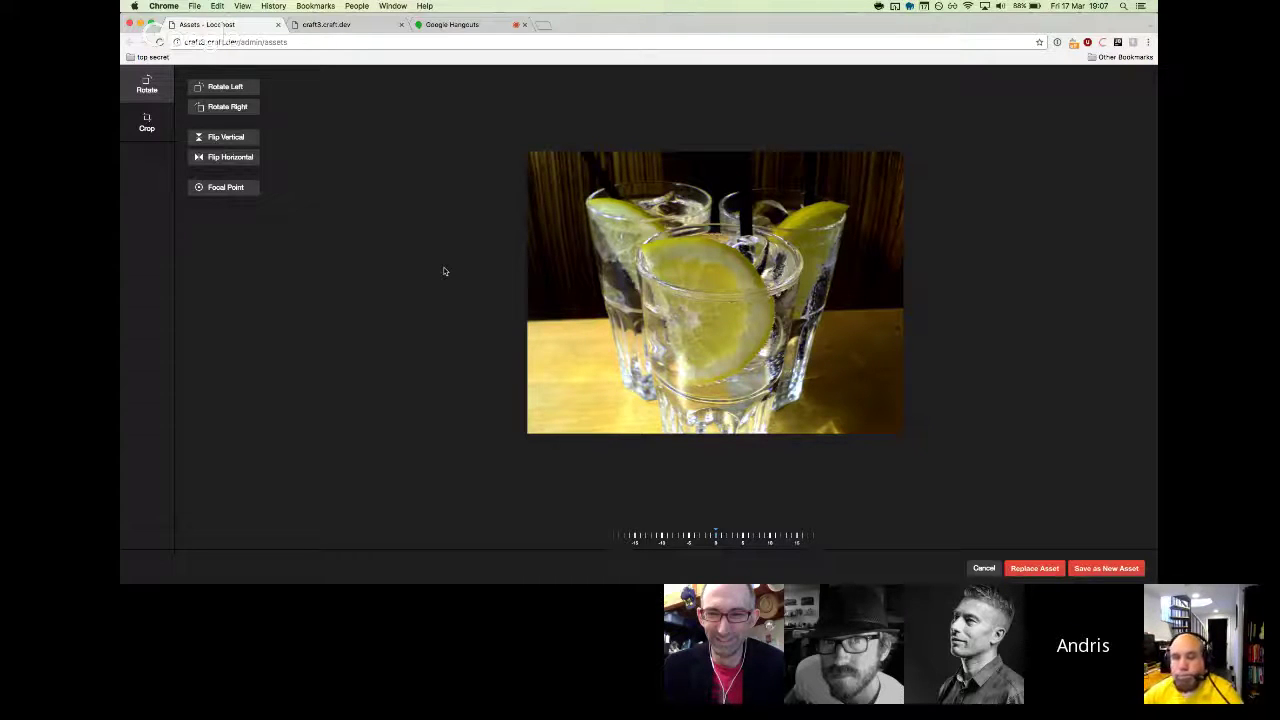
# Rotate the Džins photo clockwise and counter-clockwise, then flip it vertically and back.
pyautogui.click(244, 110)
pyautogui.click(240, 88)
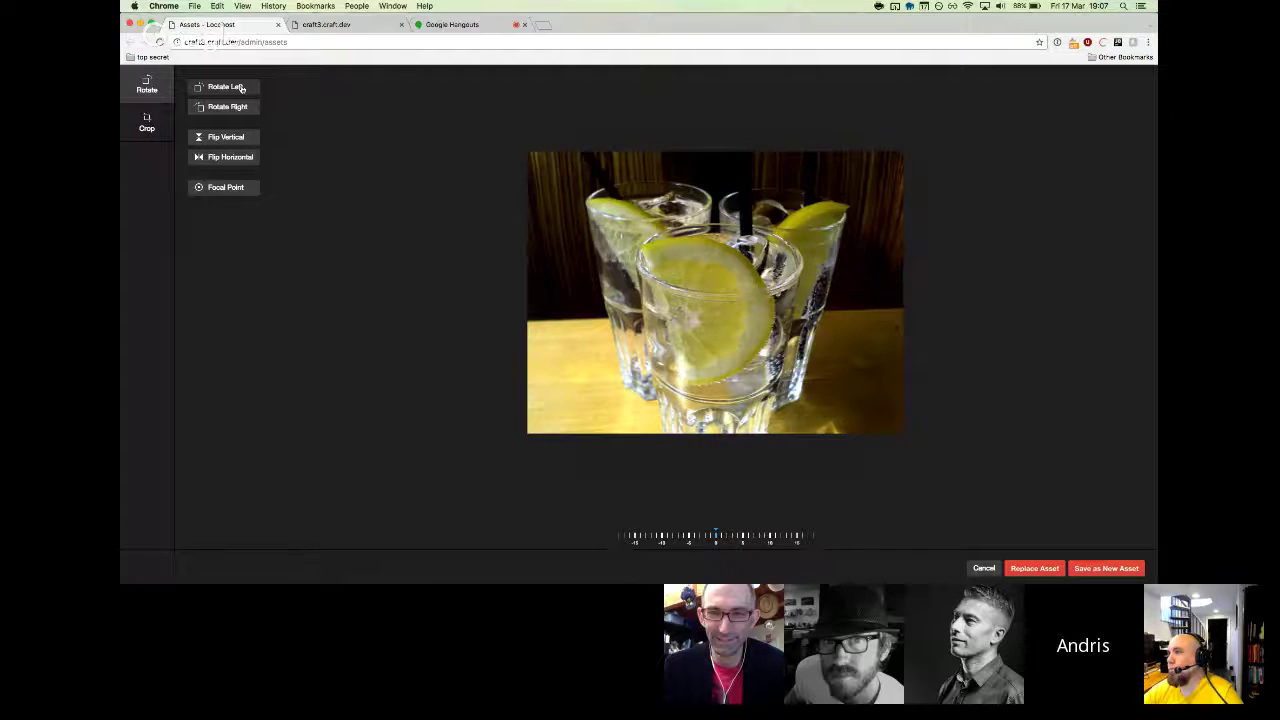
pyautogui.click(240, 88)
pyautogui.click(245, 107)
pyautogui.click(244, 140)
pyautogui.click(245, 138)
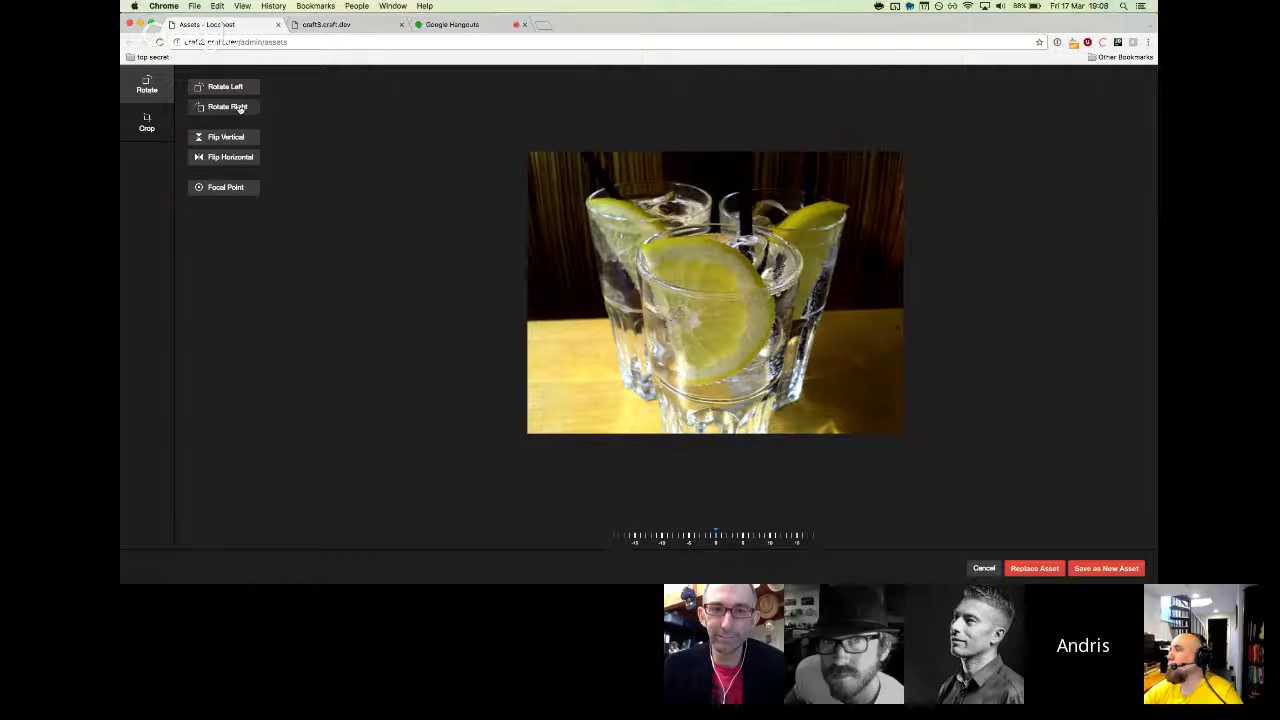
# Rotate it into portrait, mirror it horizontally and back, return to landscape, and flip vertically twice.
pyautogui.click(240, 109)
pyautogui.click(236, 161)
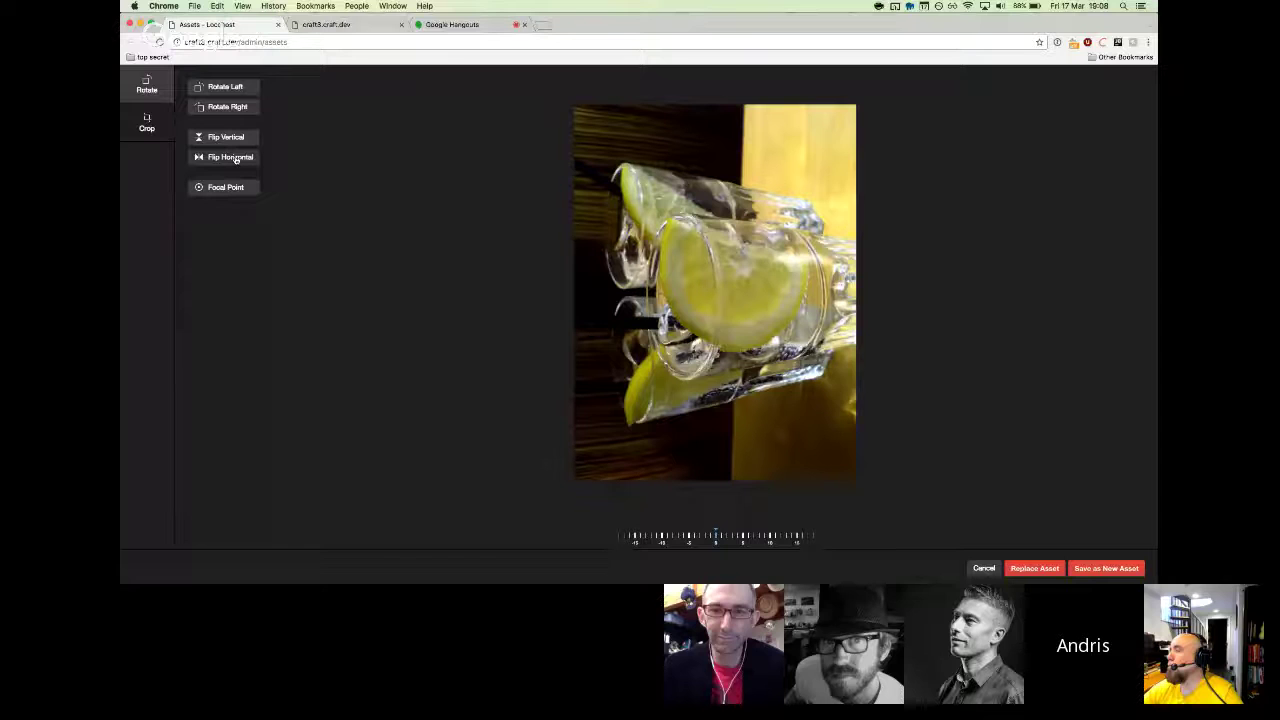
pyautogui.click(236, 160)
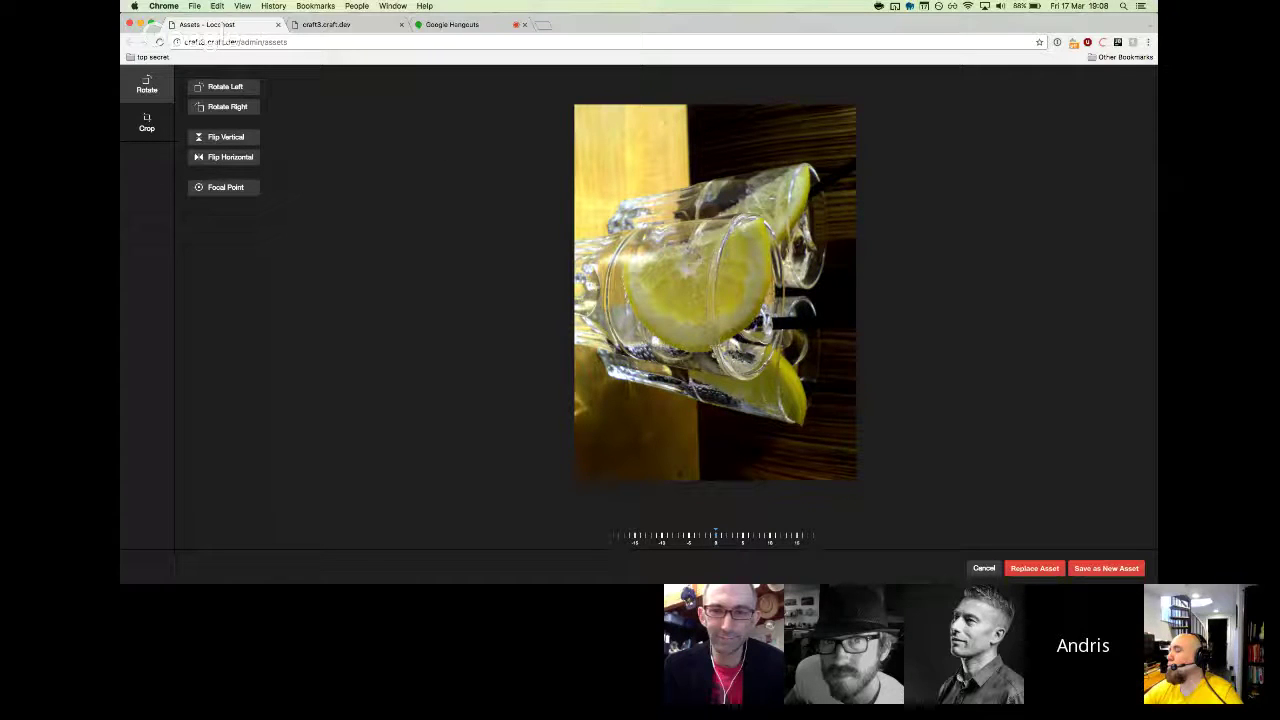
pyautogui.click(236, 88)
pyautogui.click(225, 138)
pyautogui.click(225, 138)
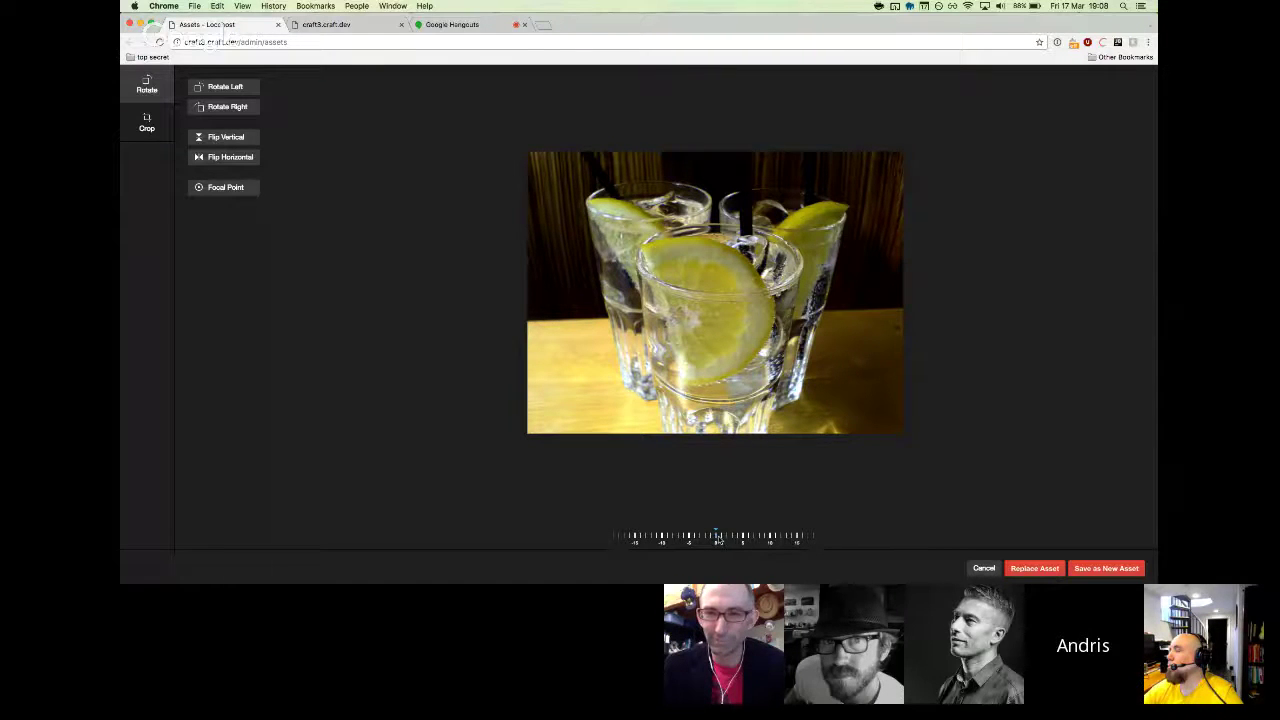
# Tilt the photo slightly, shrink the crop toward the top-left glasses, then discard all edits.
pyautogui.moveTo(717, 537); pyautogui.dragTo(799, 534)
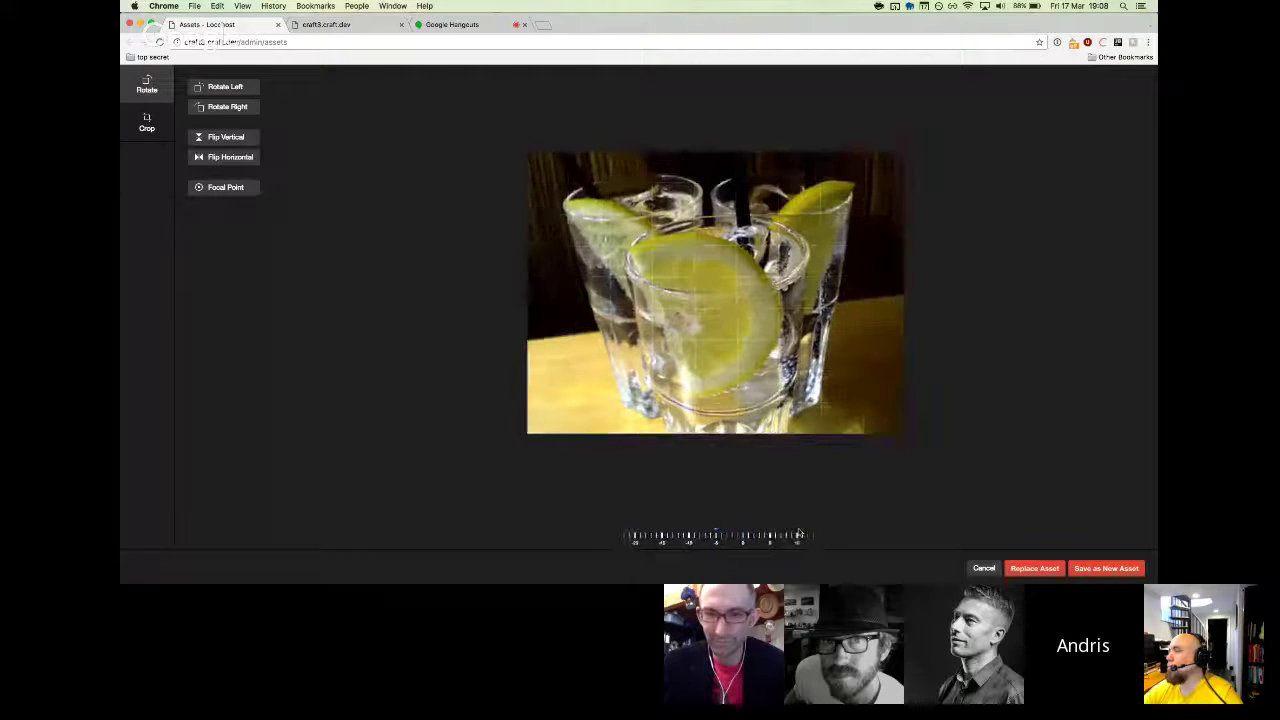
pyautogui.click(146, 127)
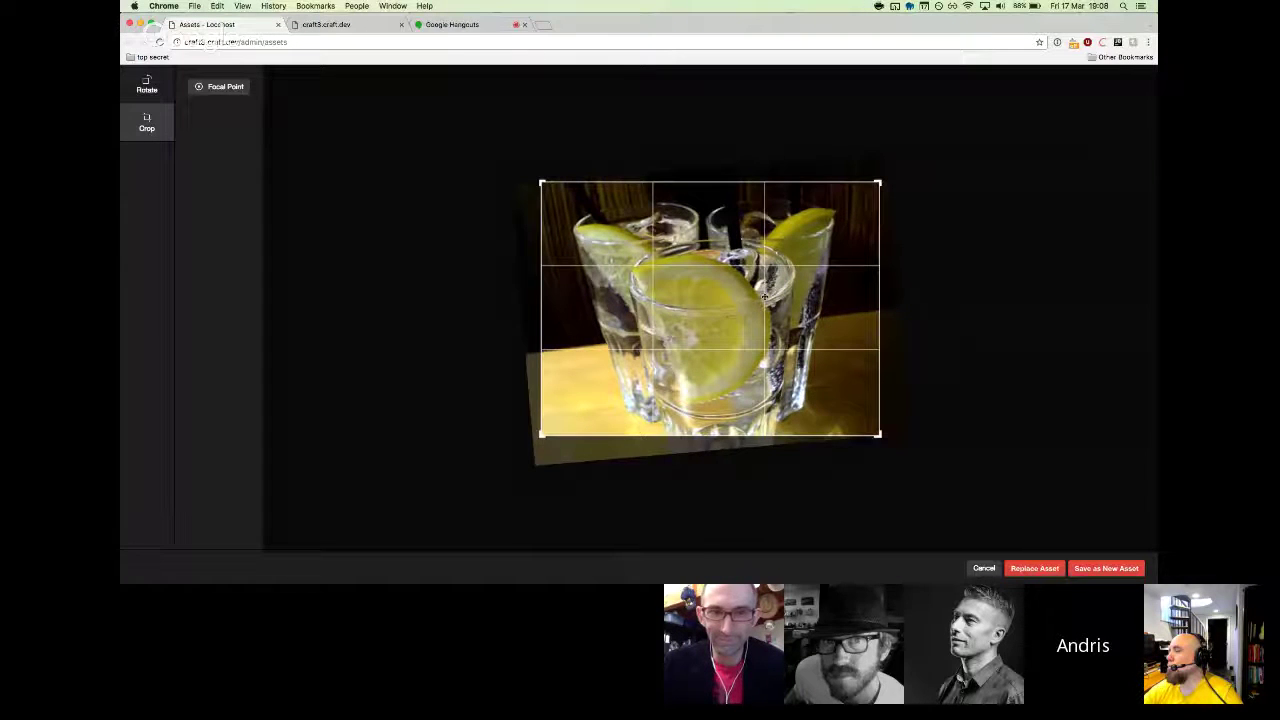
pyautogui.moveTo(878, 434); pyautogui.dragTo(789, 328)
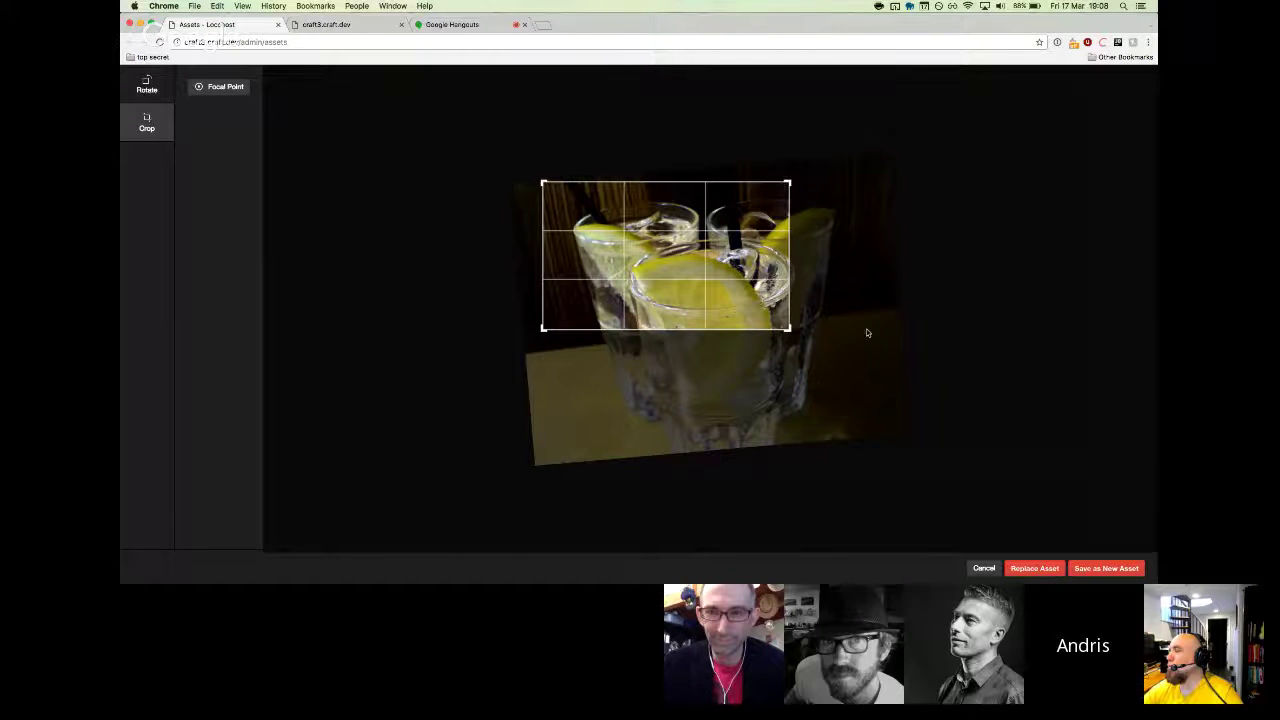
pyautogui.click(980, 568)
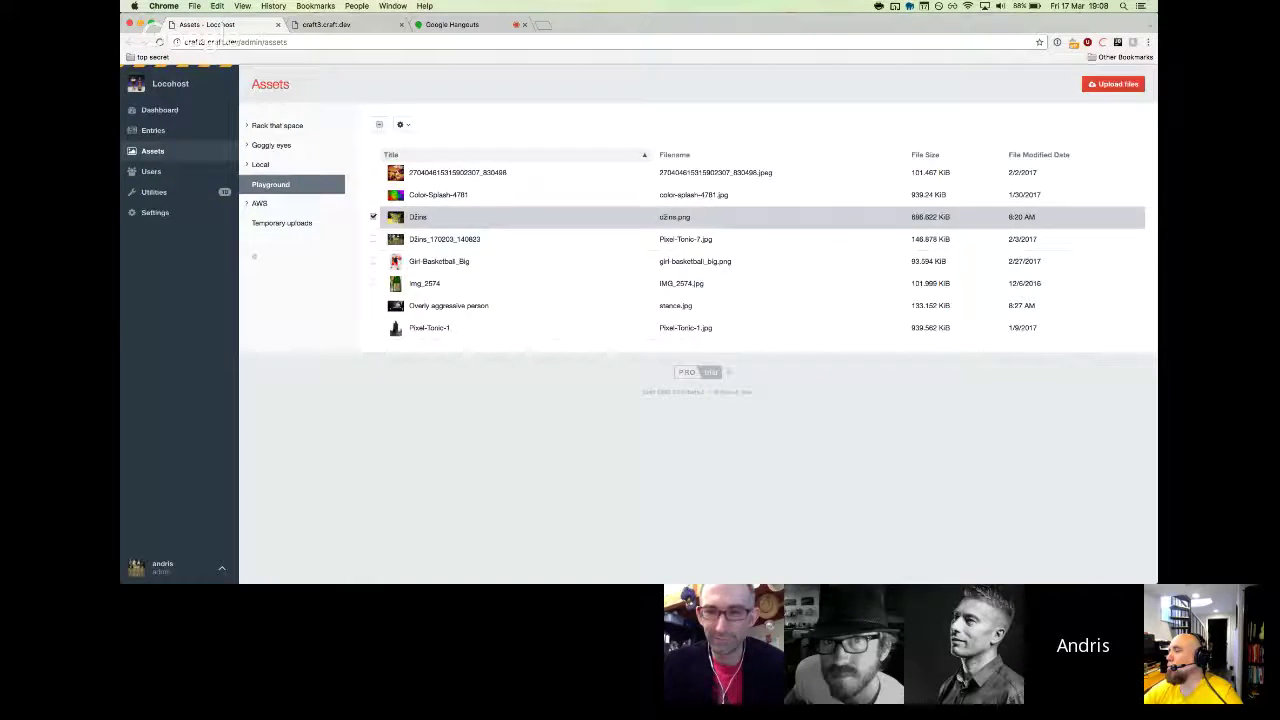
pyautogui.click(415, 218)
pyautogui.click(415, 172)
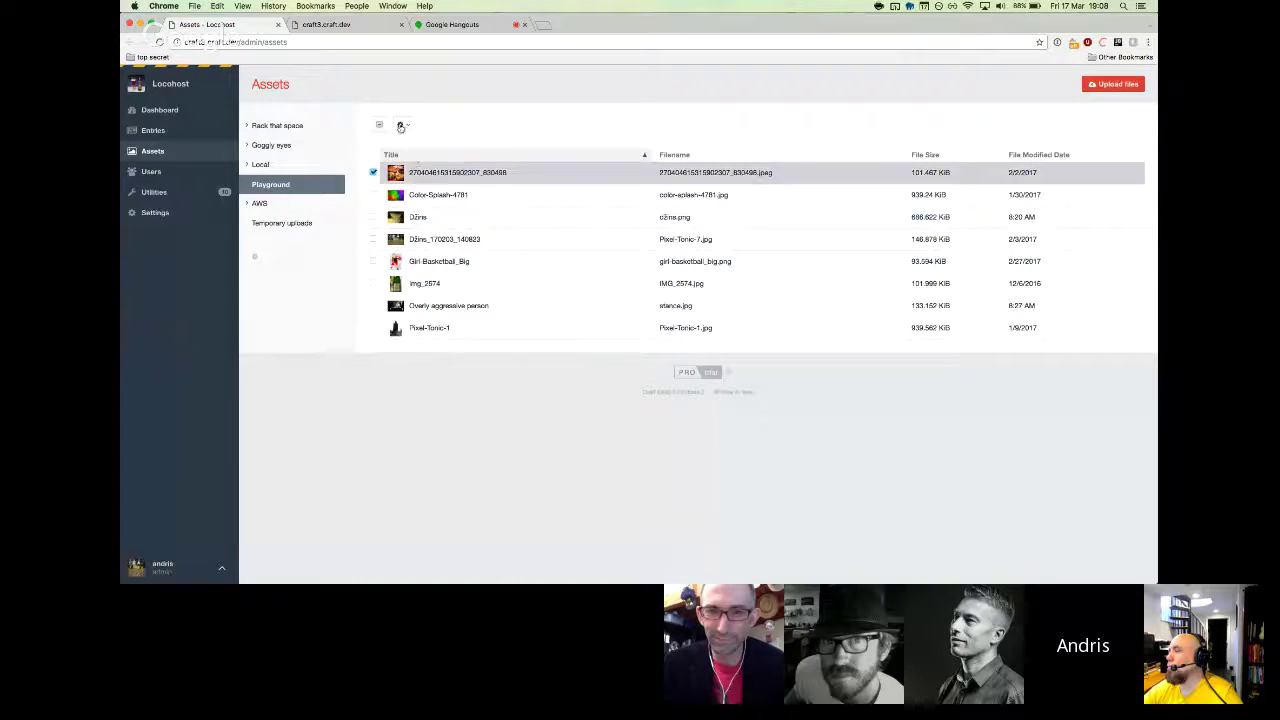
pyautogui.click(401, 124)
pyautogui.click(416, 271)
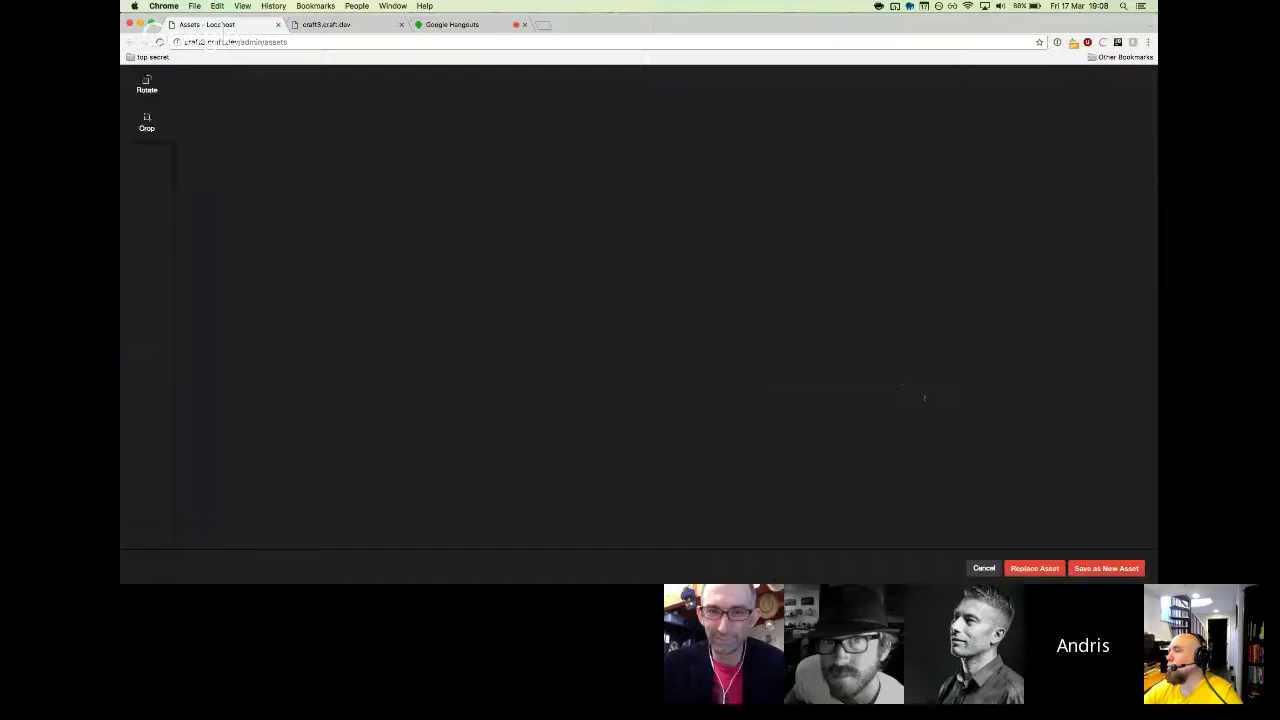
pyautogui.moveTo(760, 535); pyautogui.dragTo(623, 500)
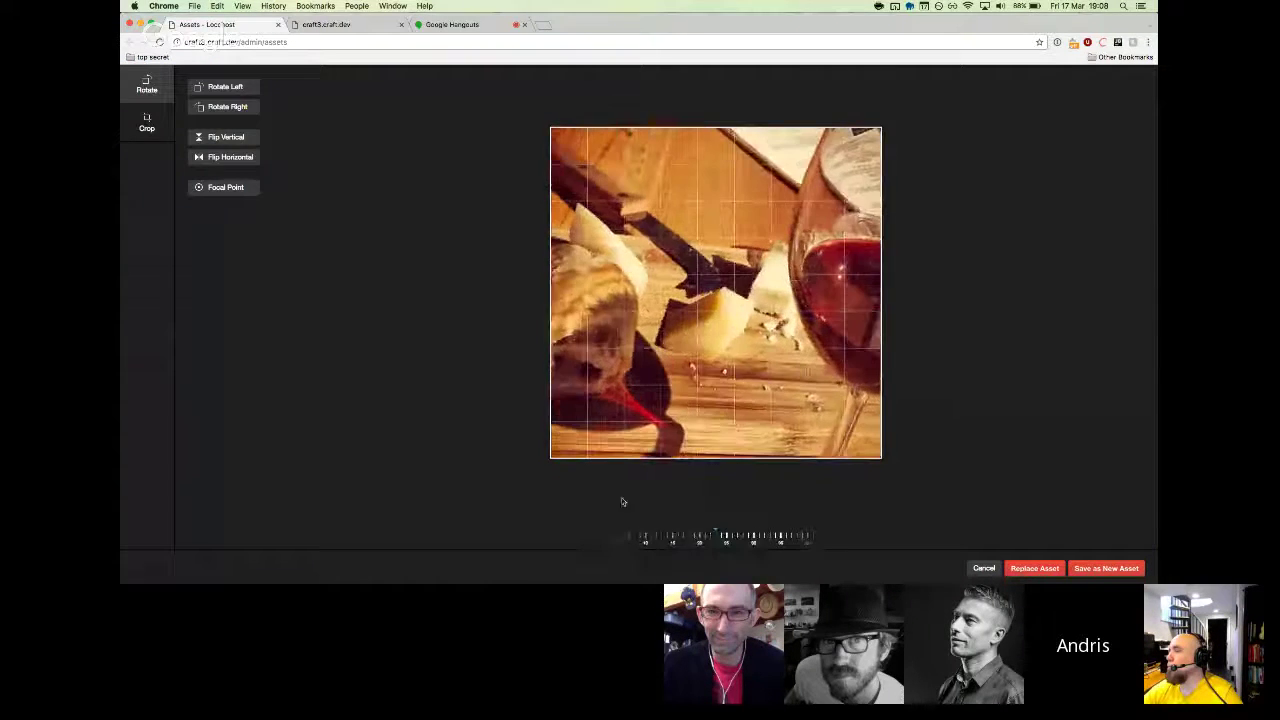
pyautogui.click(147, 122)
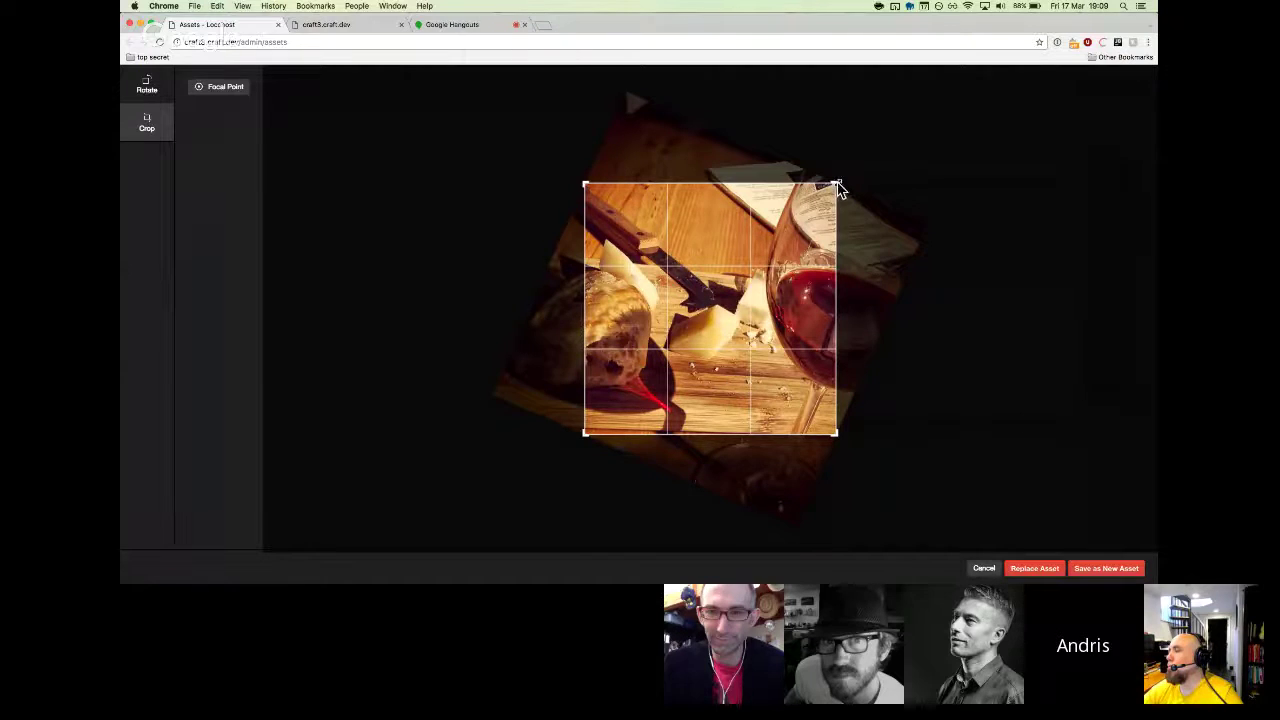
pyautogui.moveTo(586, 197); pyautogui.dragTo(658, 266)
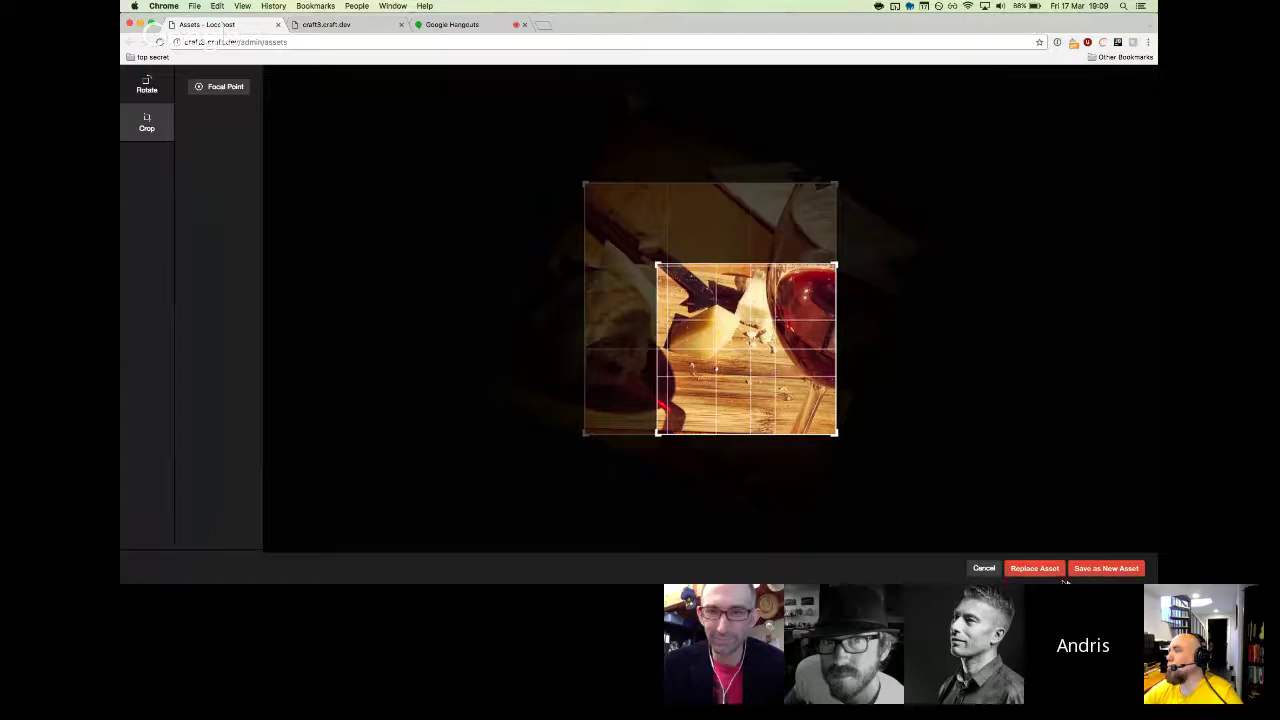
pyautogui.click(983, 568)
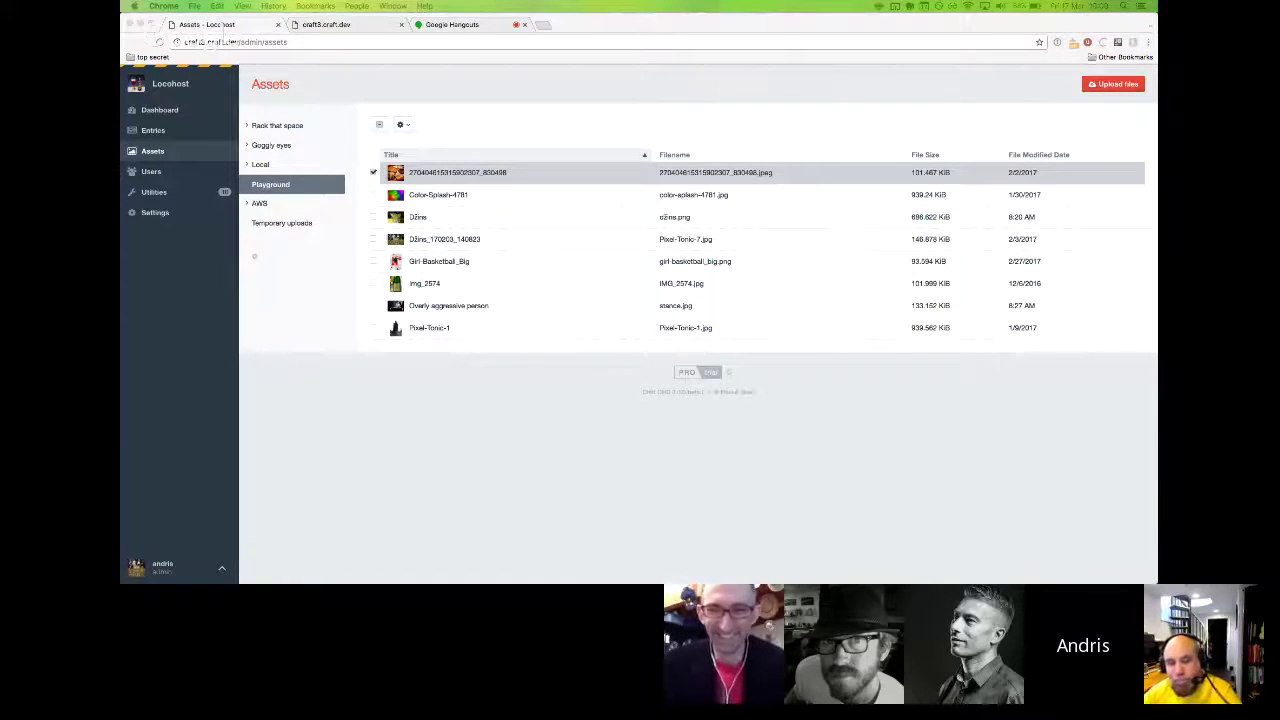
# Open the wine-and-cheese photo in the image editor from the asset's actions menu.
pyautogui.click(659, 499)
pyautogui.click(401, 125)
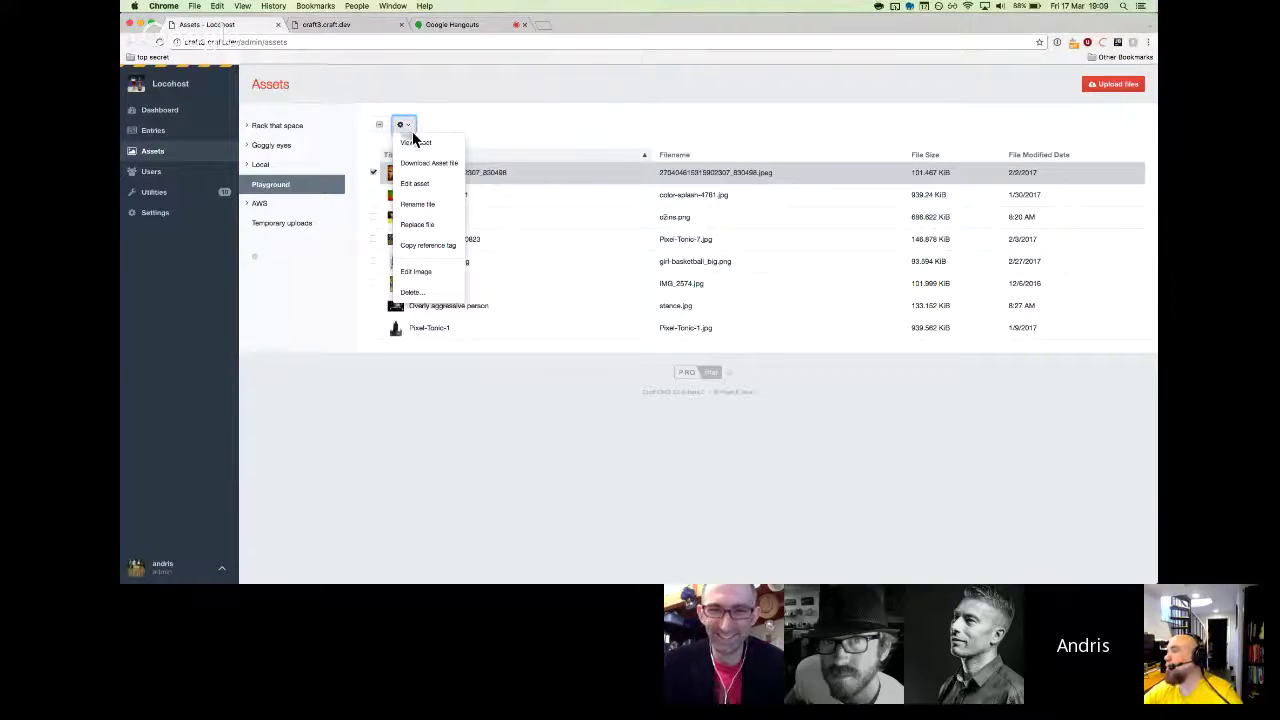
pyautogui.click(418, 275)
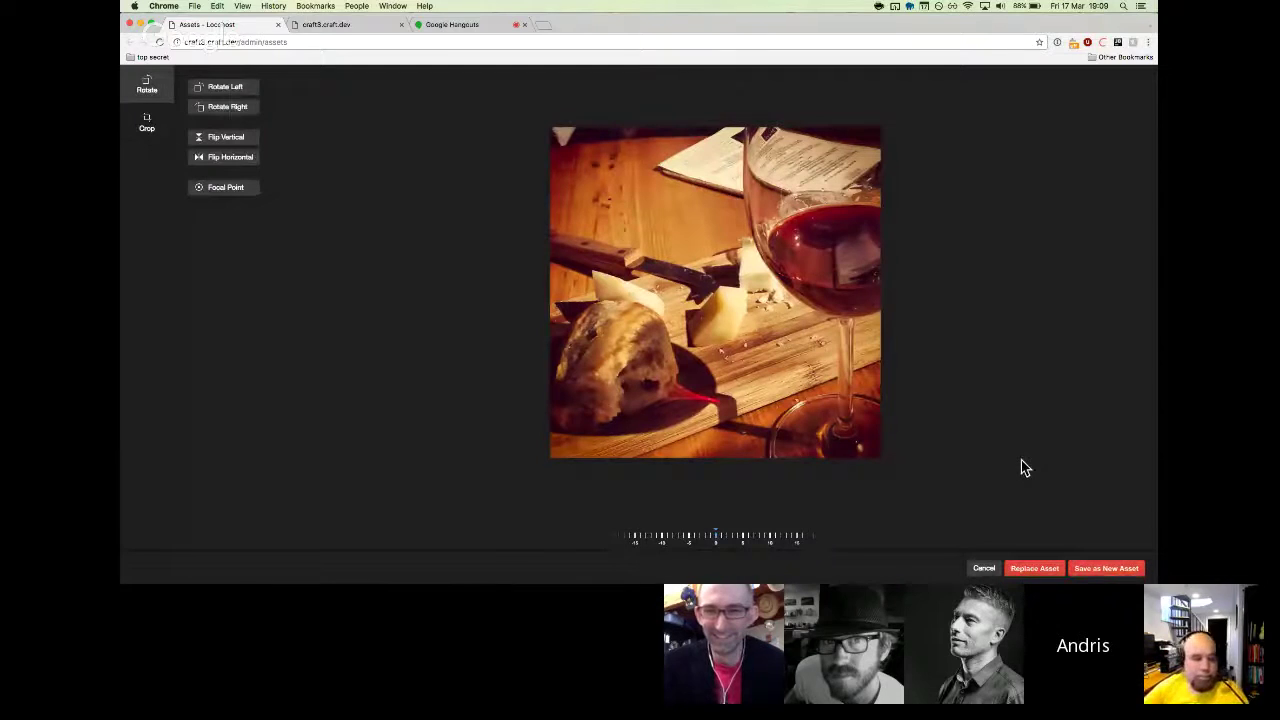
# Tilt the photo and shrink the crop box into a small frame over the bread.
pyautogui.moveTo(763, 537); pyautogui.dragTo(705, 540)
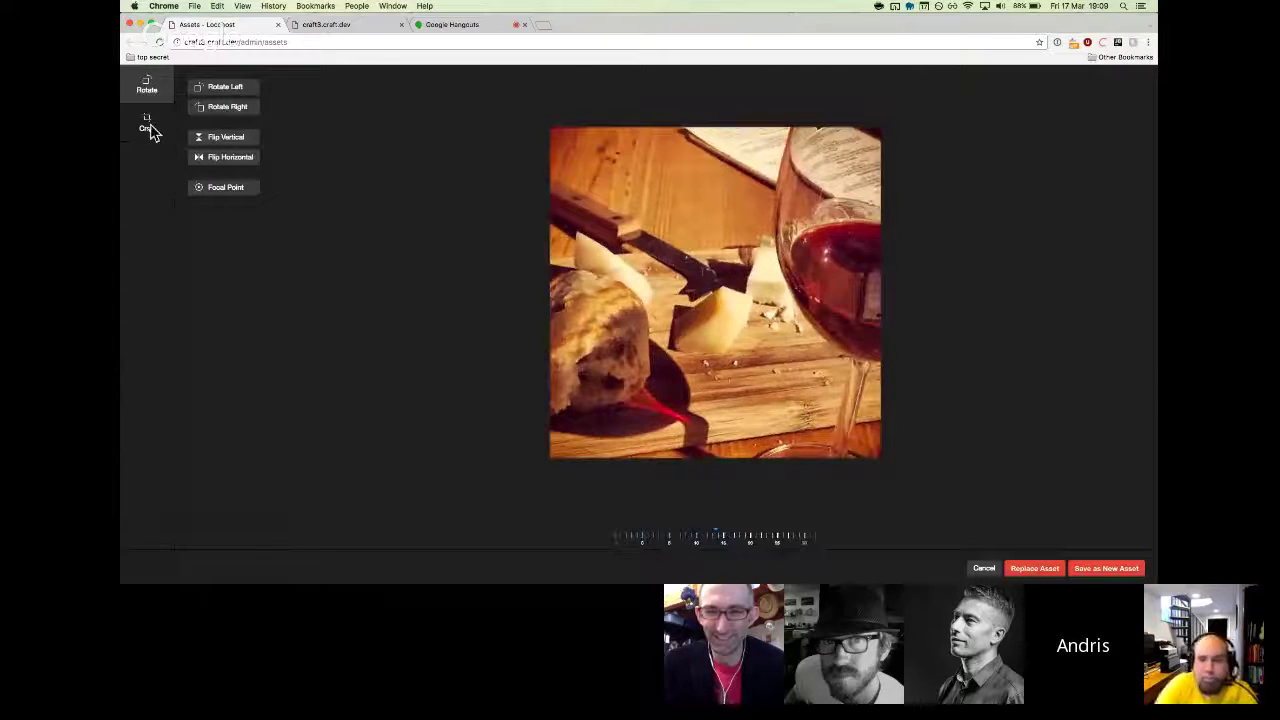
pyautogui.click(147, 124)
pyautogui.moveTo(849, 172); pyautogui.dragTo(725, 295)
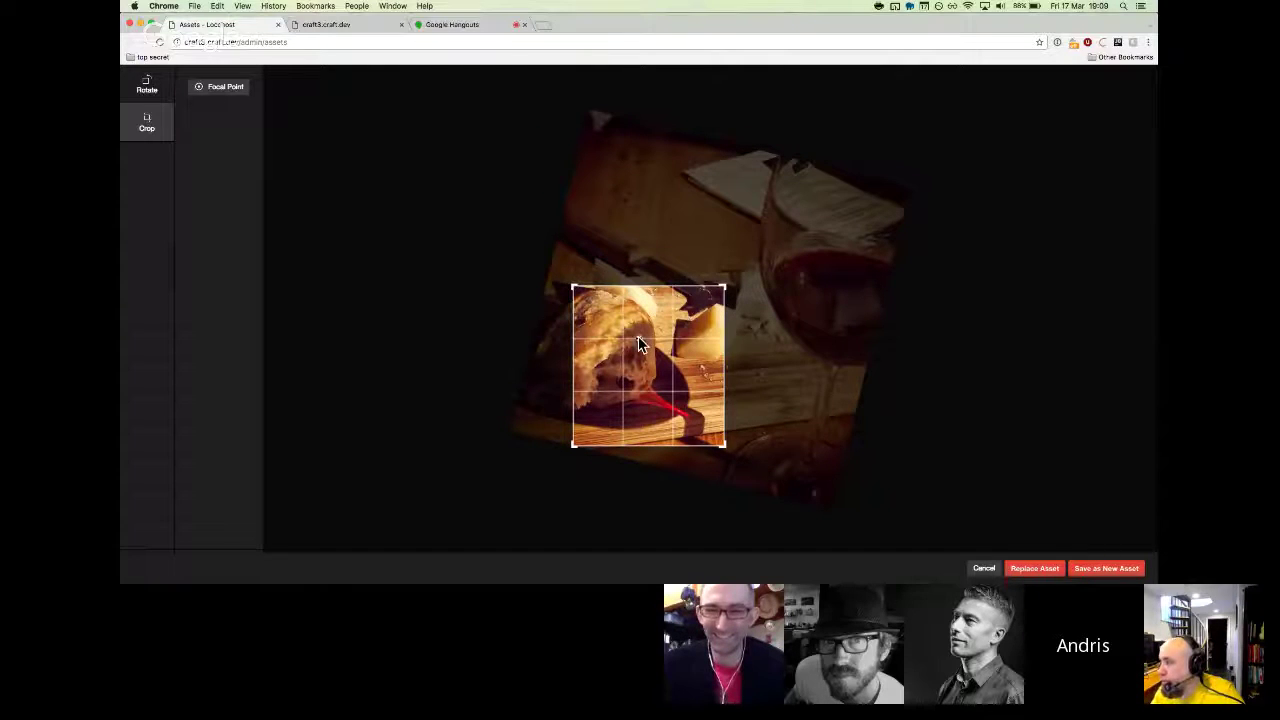
pyautogui.moveTo(636, 343); pyautogui.dragTo(619, 310)
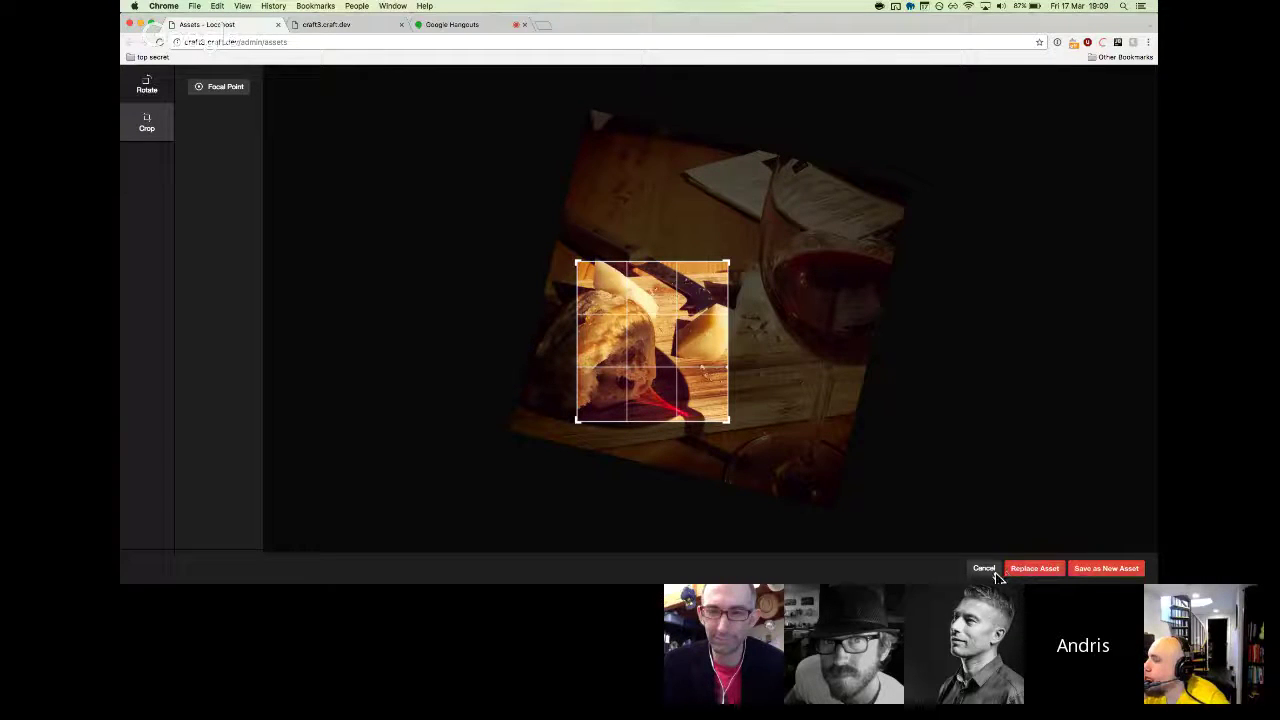
# Tilt the cheese-board photo further, bring it back to nearly level, then switch to Photos.
pyautogui.click(145, 93)
pyautogui.moveTo(729, 543); pyautogui.dragTo(871, 500)
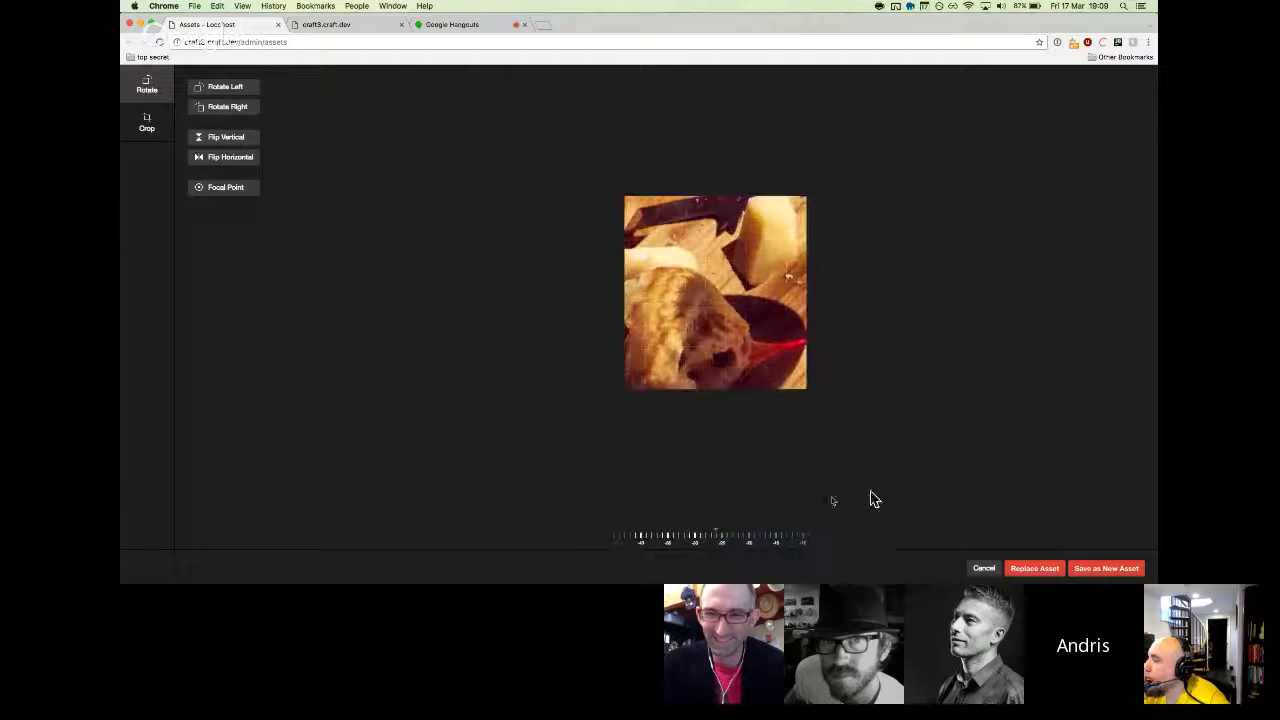
pyautogui.moveTo(728, 540)
pyautogui.mouseDown()
pyautogui.moveTo(757, 537)
pyautogui.moveTo(743, 530)
pyautogui.mouseUp()
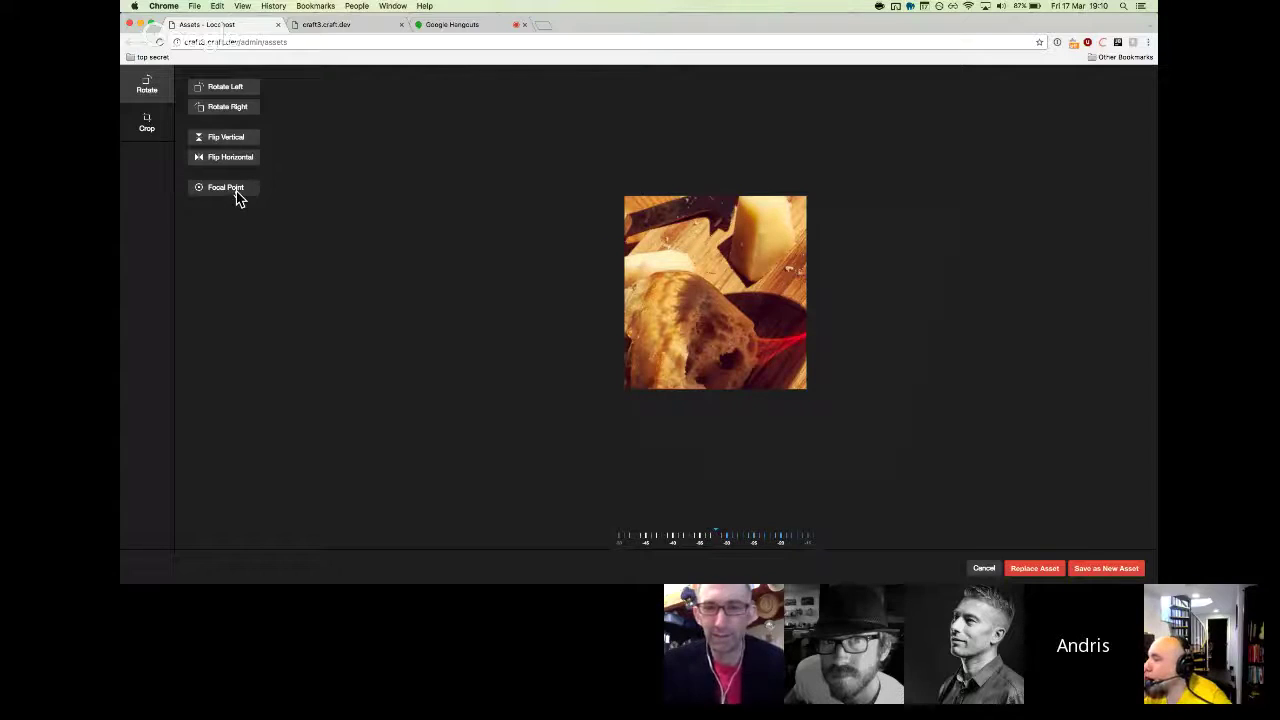
pyautogui.moveTo(729, 540); pyautogui.dragTo(655, 537)
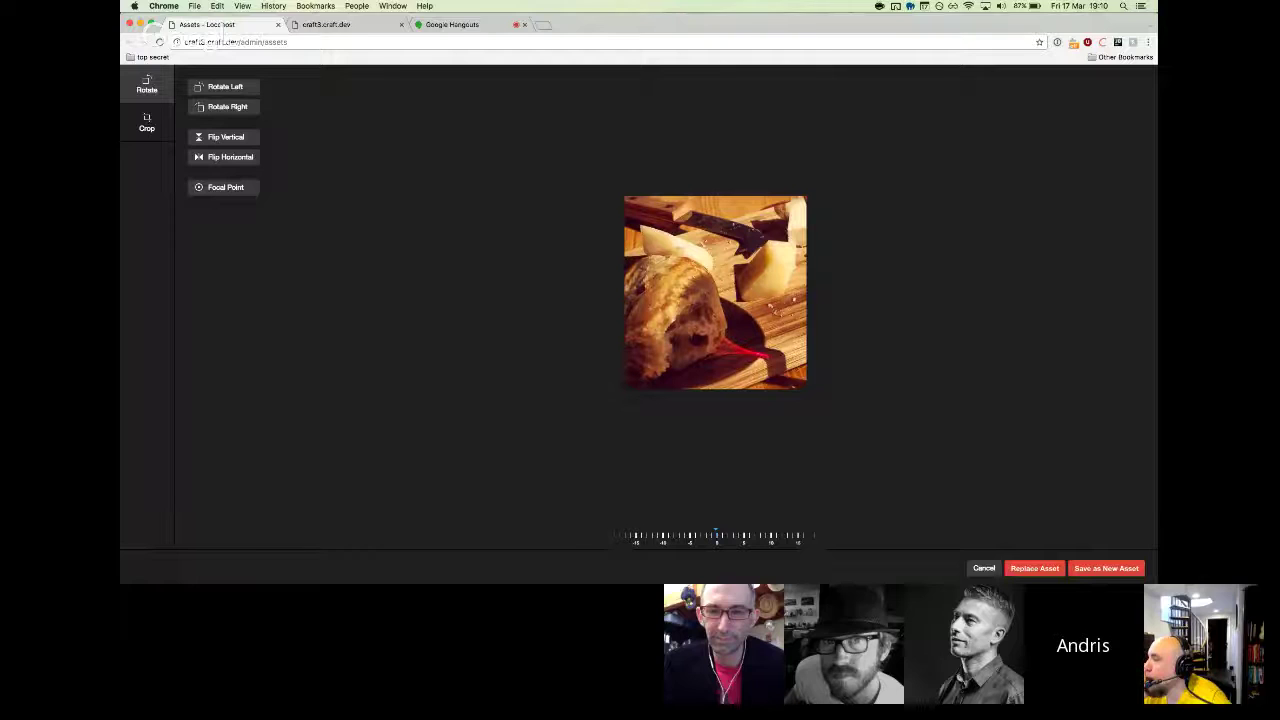
pyautogui.press('super+Tab')
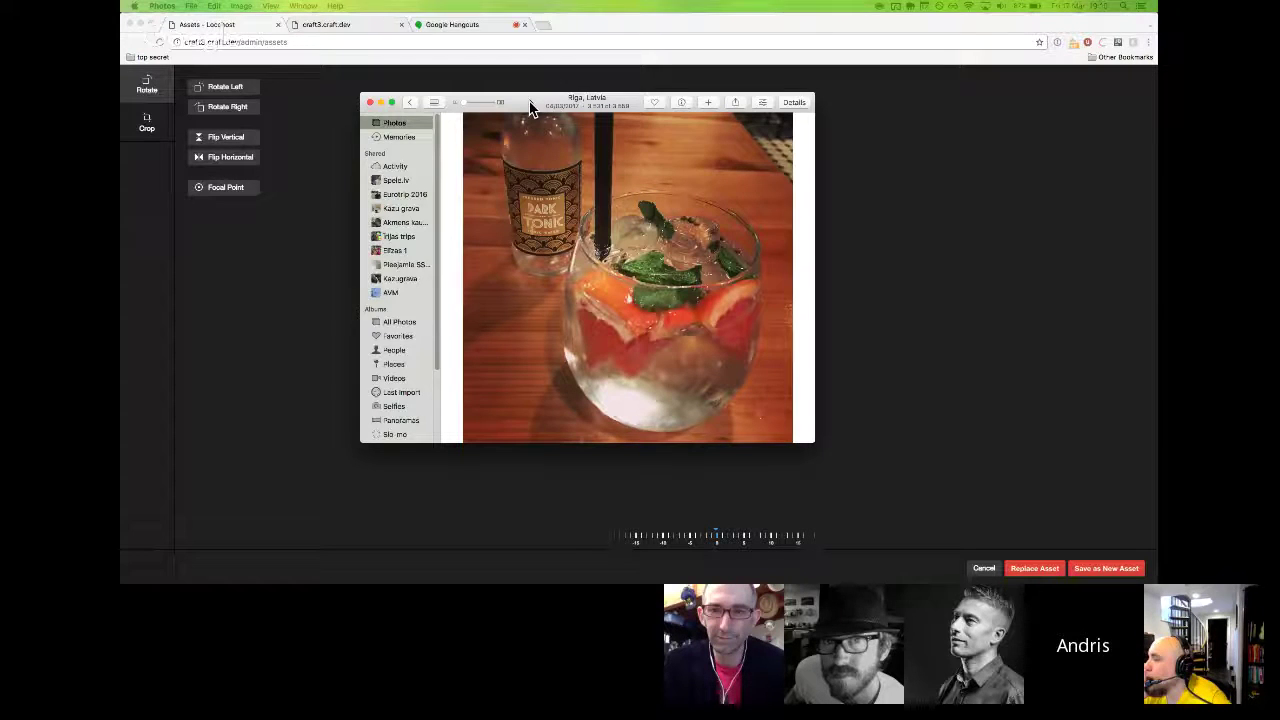
# Open the drink photo for editing in Photos, rotate it back to upright, and enter cropping.
pyautogui.moveTo(530, 108); pyautogui.dragTo(531, 118)
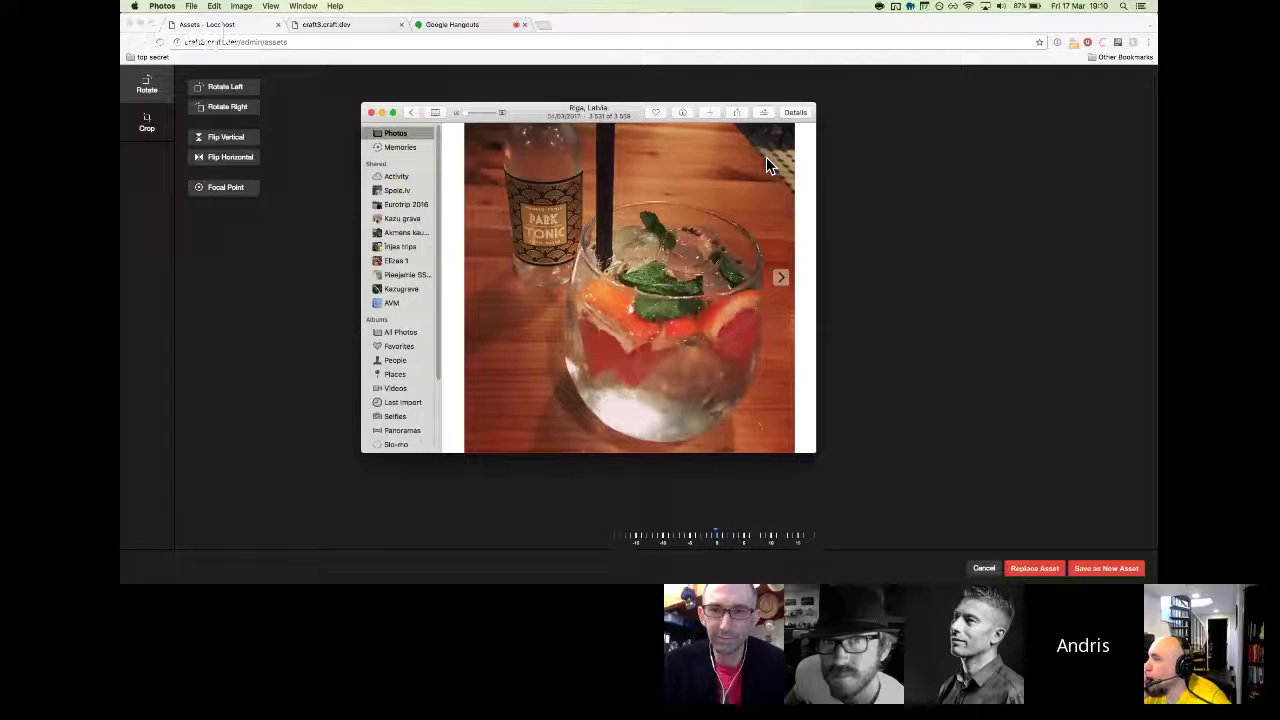
pyautogui.click(763, 112)
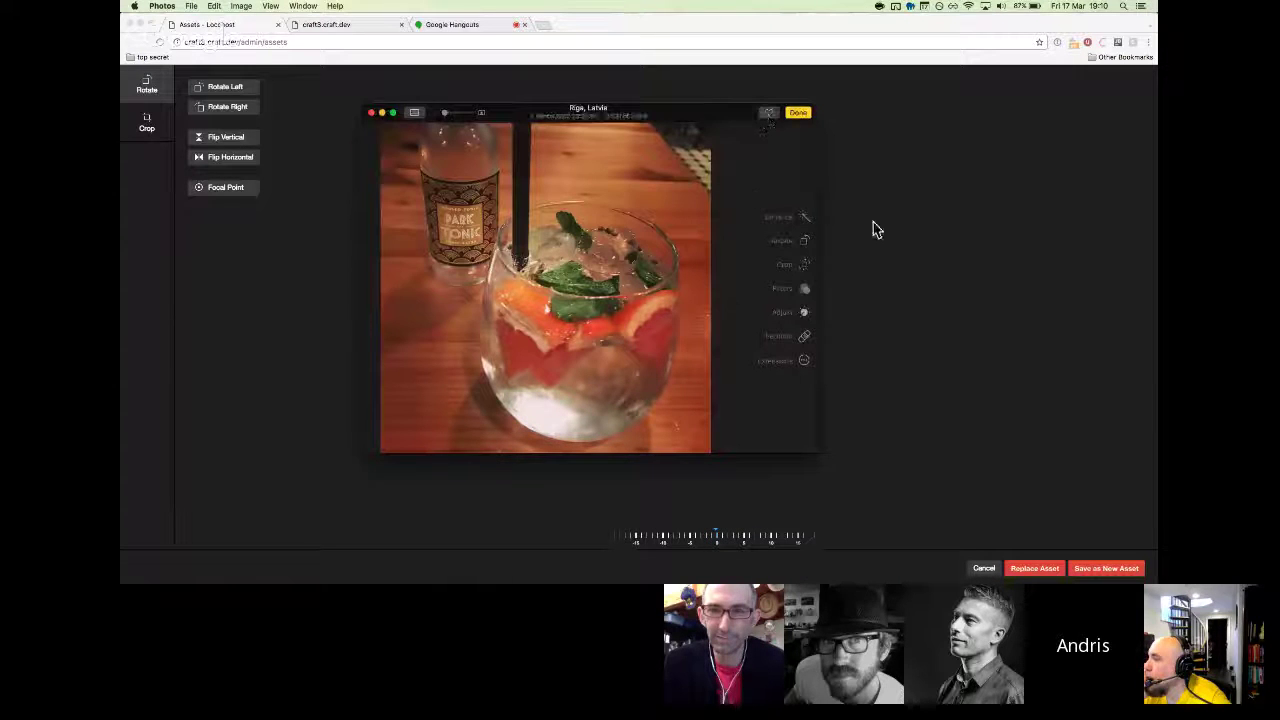
pyautogui.click(806, 248)
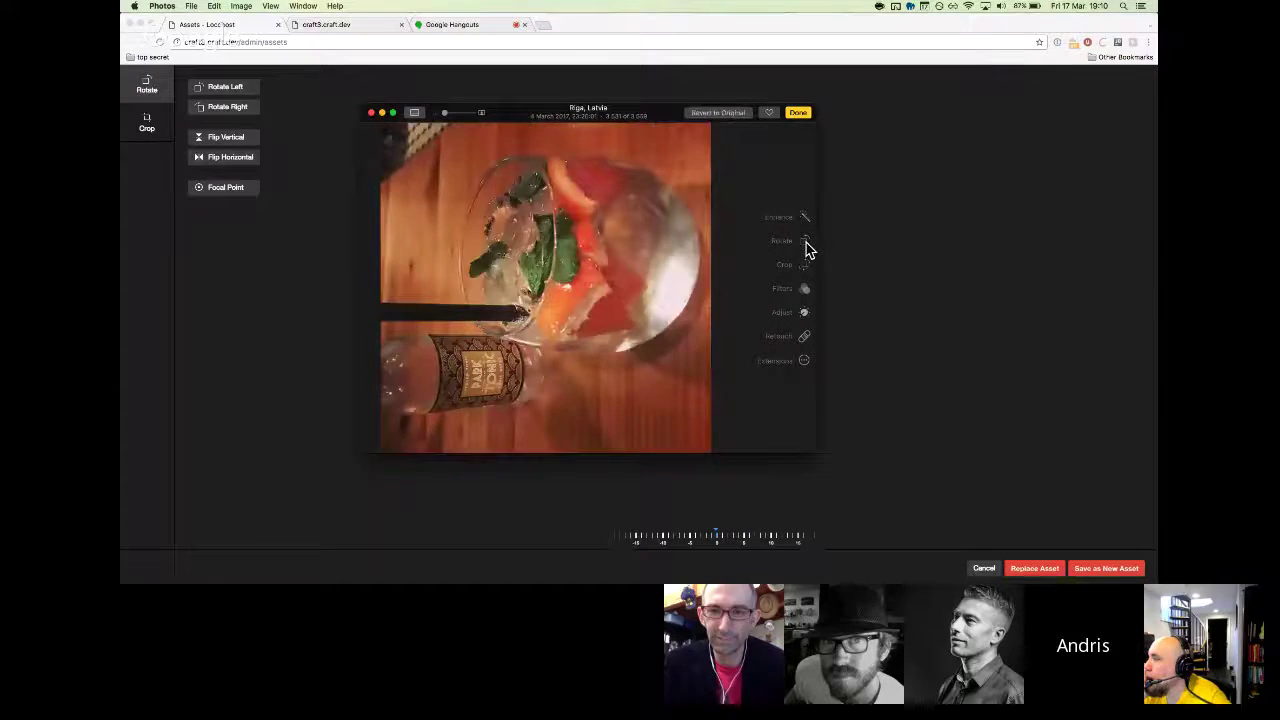
pyautogui.click(806, 248)
pyautogui.click(806, 248)
pyautogui.click(805, 266)
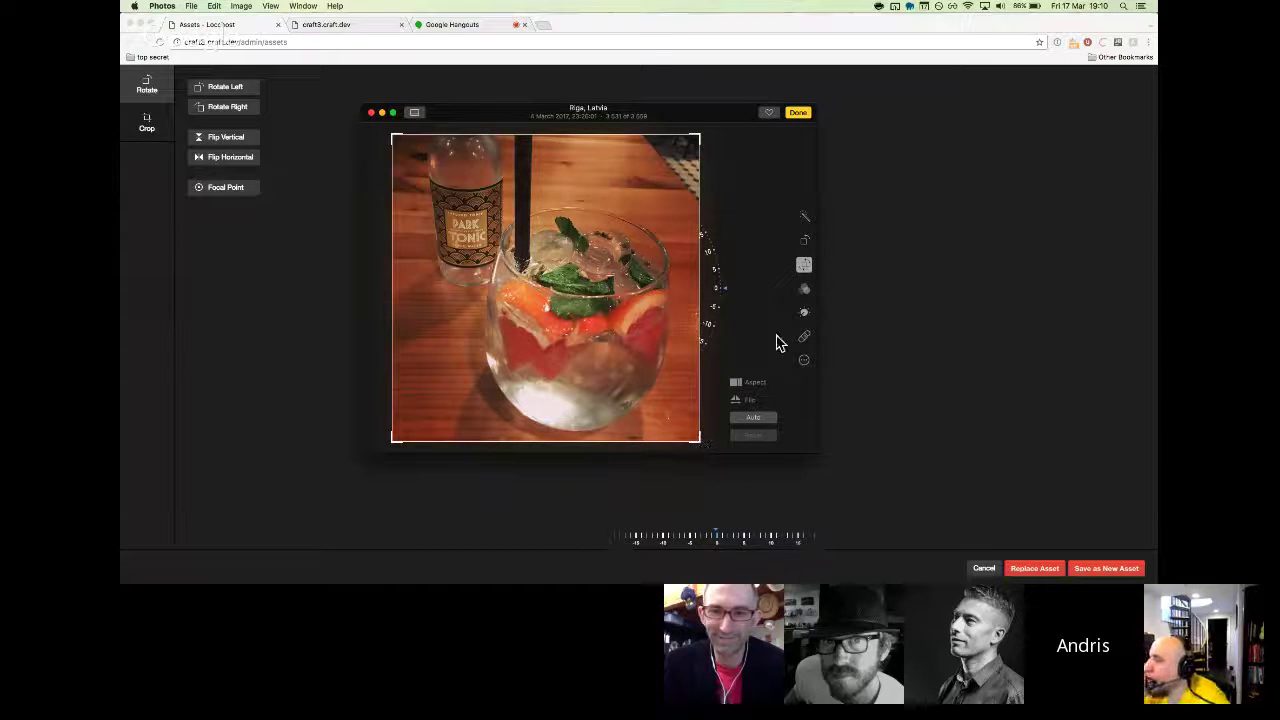
# Reopen the crop view, tilt the photo, undo, redo and undo the tilt, then tilt it again.
pyautogui.press('Return')
pyautogui.press('Return')
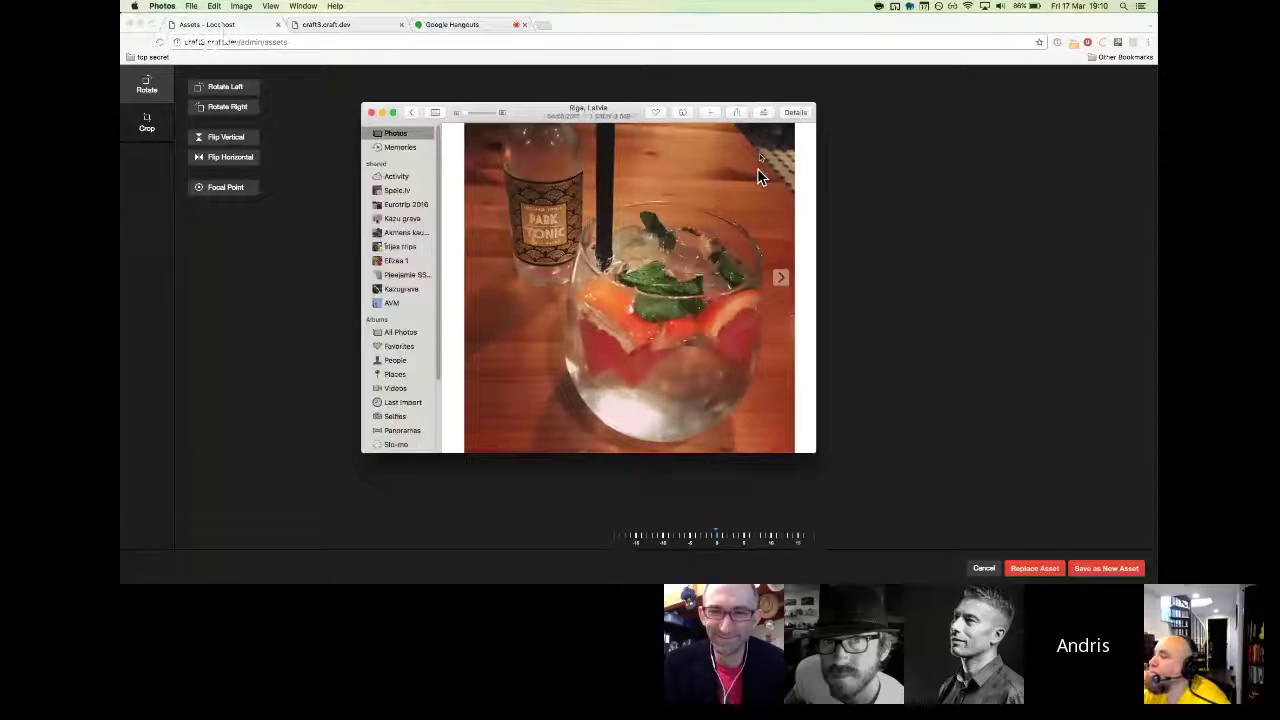
pyautogui.click(767, 112)
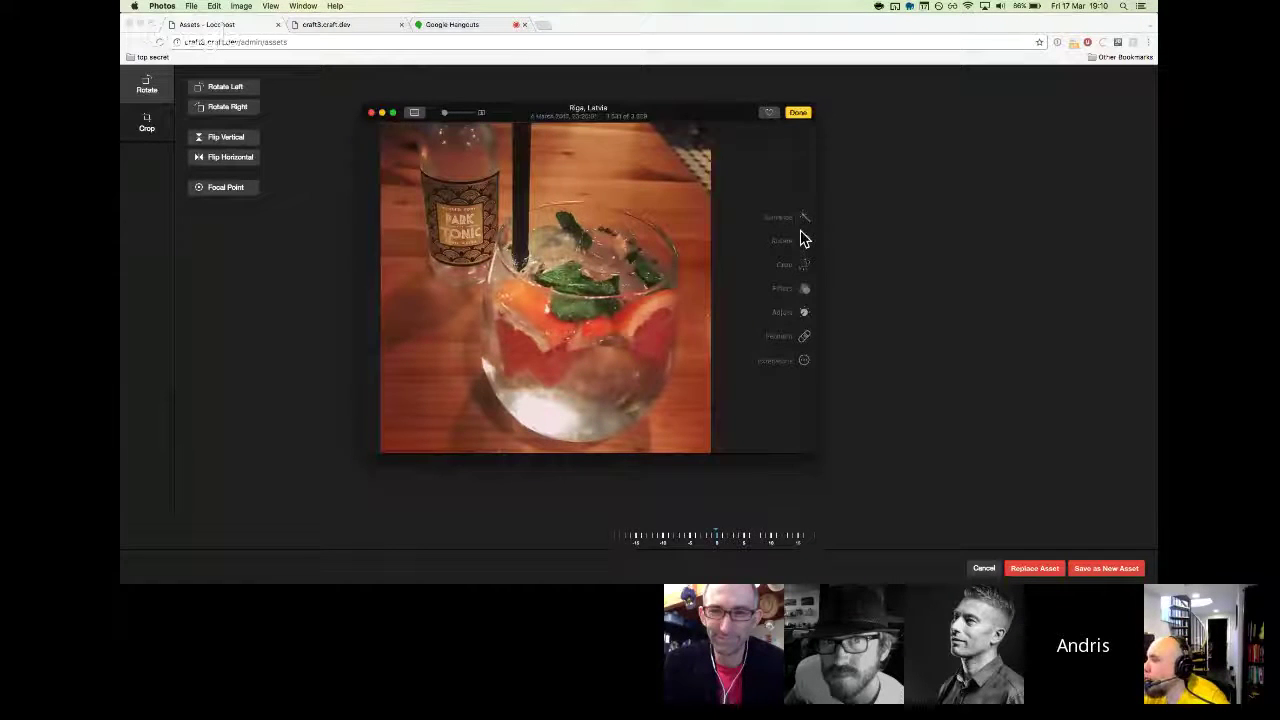
pyautogui.click(804, 266)
pyautogui.moveTo(726, 293); pyautogui.dragTo(668, 397)
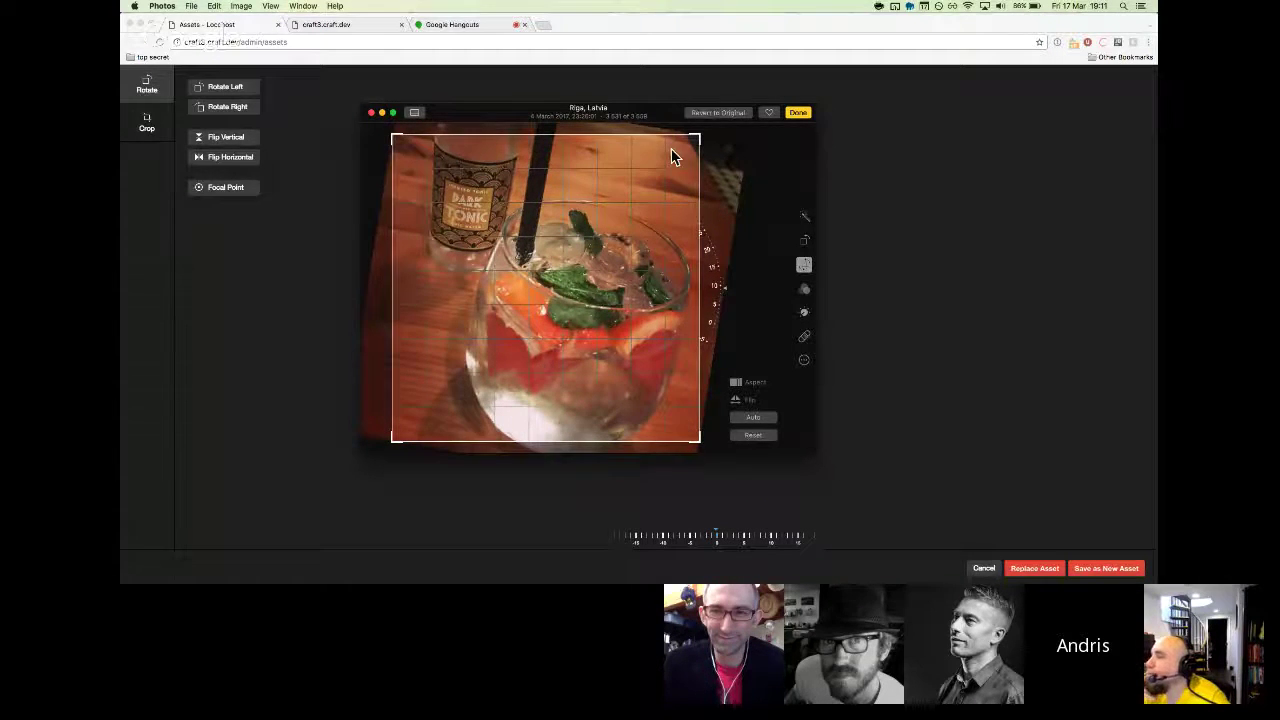
pyautogui.press('super+z')
pyautogui.press('super+shift+z')
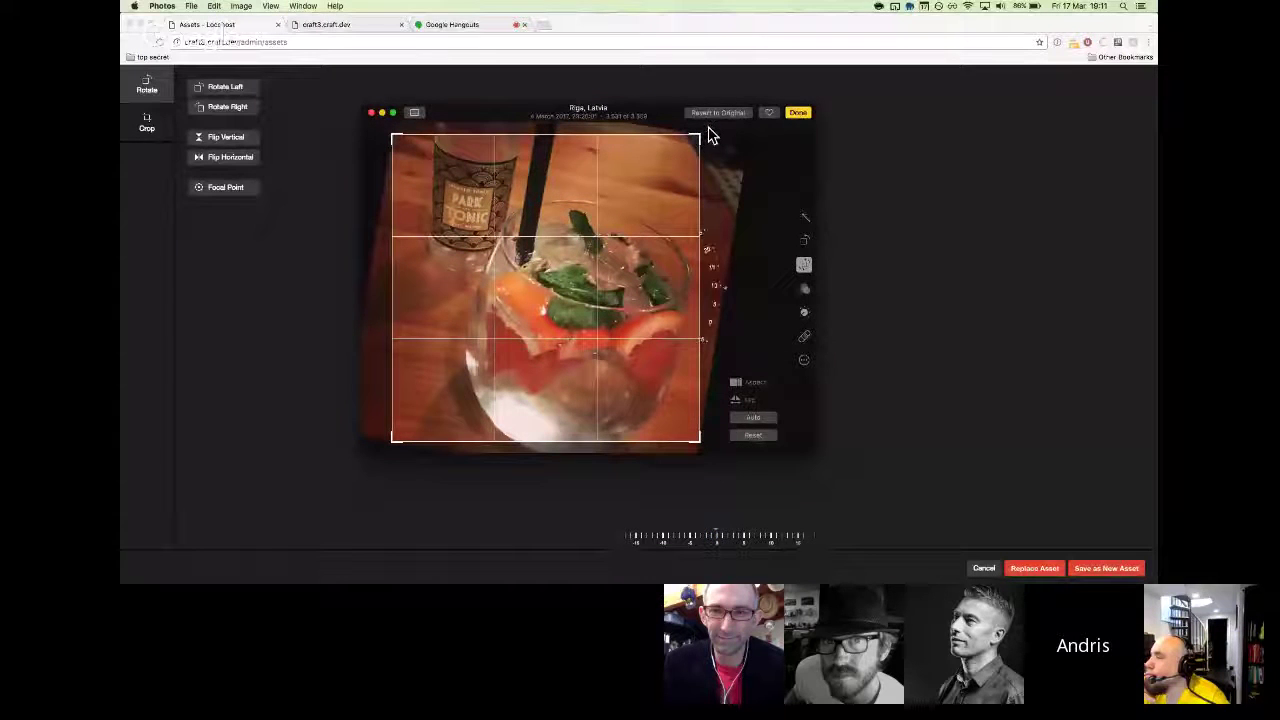
pyautogui.press('super+z')
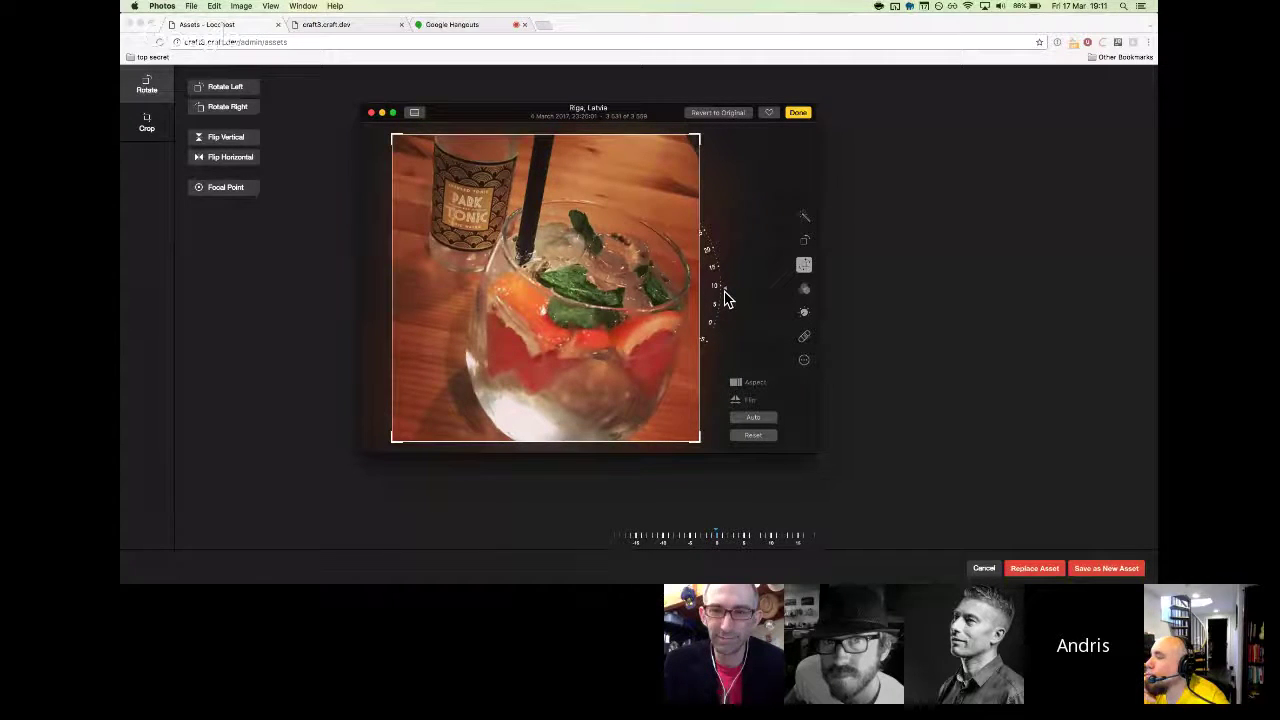
pyautogui.moveTo(726, 300); pyautogui.dragTo(729, 240)
# Crop the Craft cheese-board image to a narrow vertical strip, tilt it slightly, and return to Photos.
pyautogui.click(900, 409)
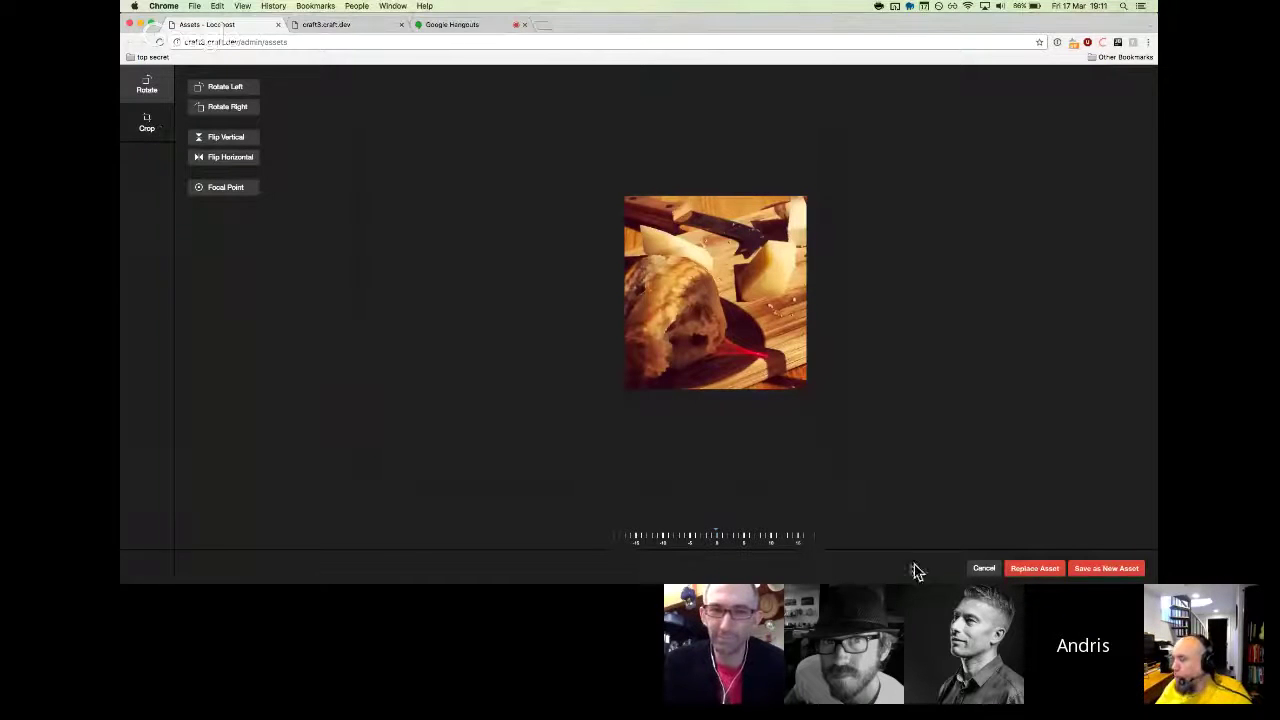
pyautogui.click(146, 122)
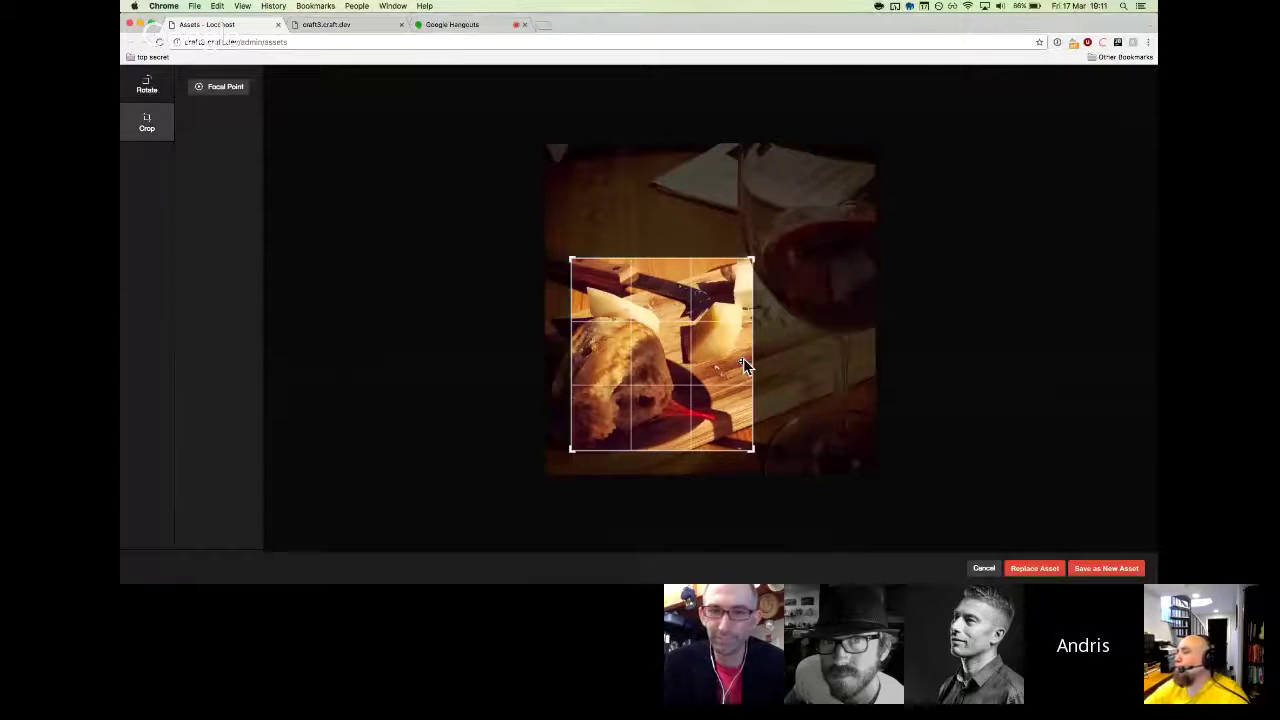
pyautogui.moveTo(735, 323); pyautogui.dragTo(563, 321)
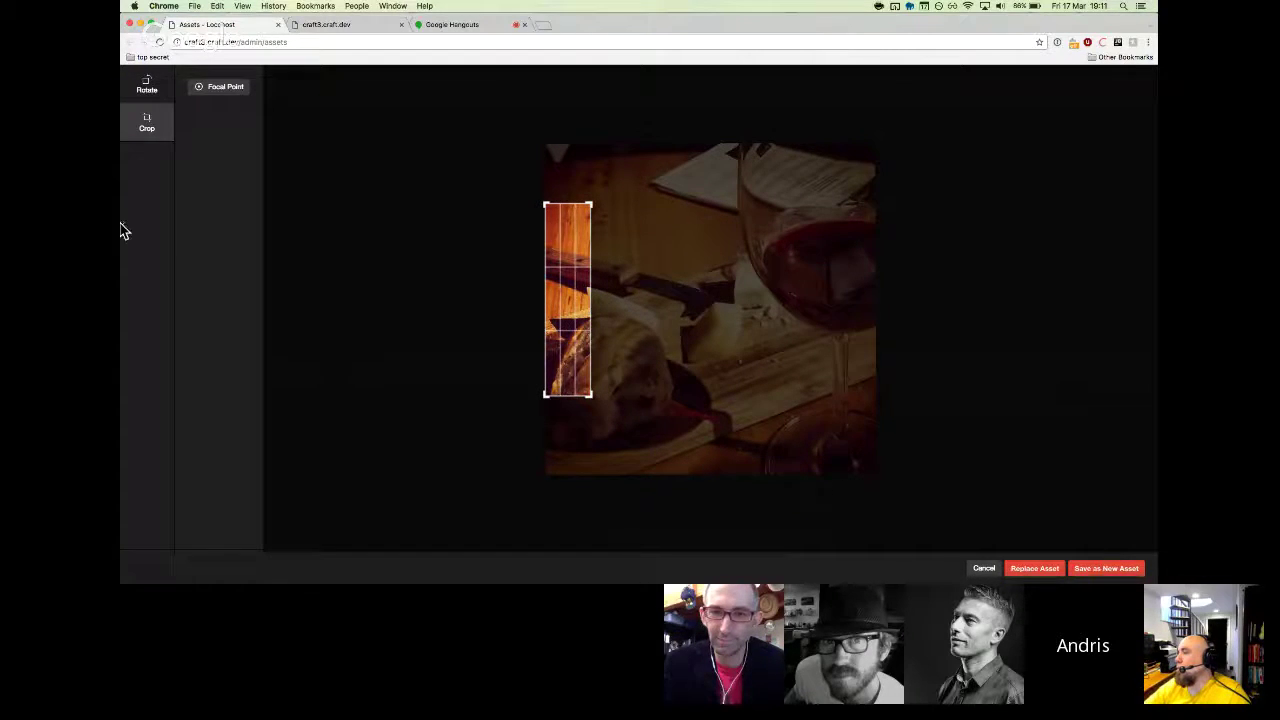
pyautogui.click(148, 87)
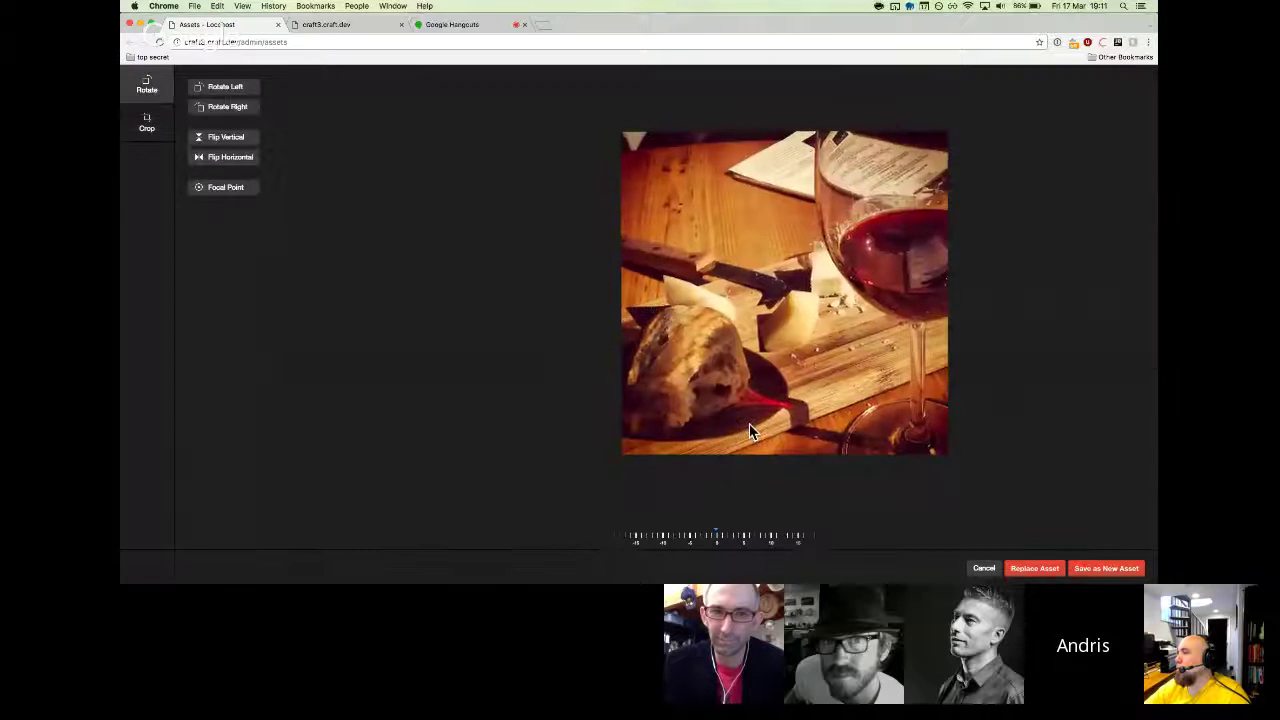
pyautogui.moveTo(766, 537)
pyautogui.mouseDown()
pyautogui.moveTo(800, 543)
pyautogui.moveTo(611, 549)
pyautogui.moveTo(747, 543)
pyautogui.mouseUp()
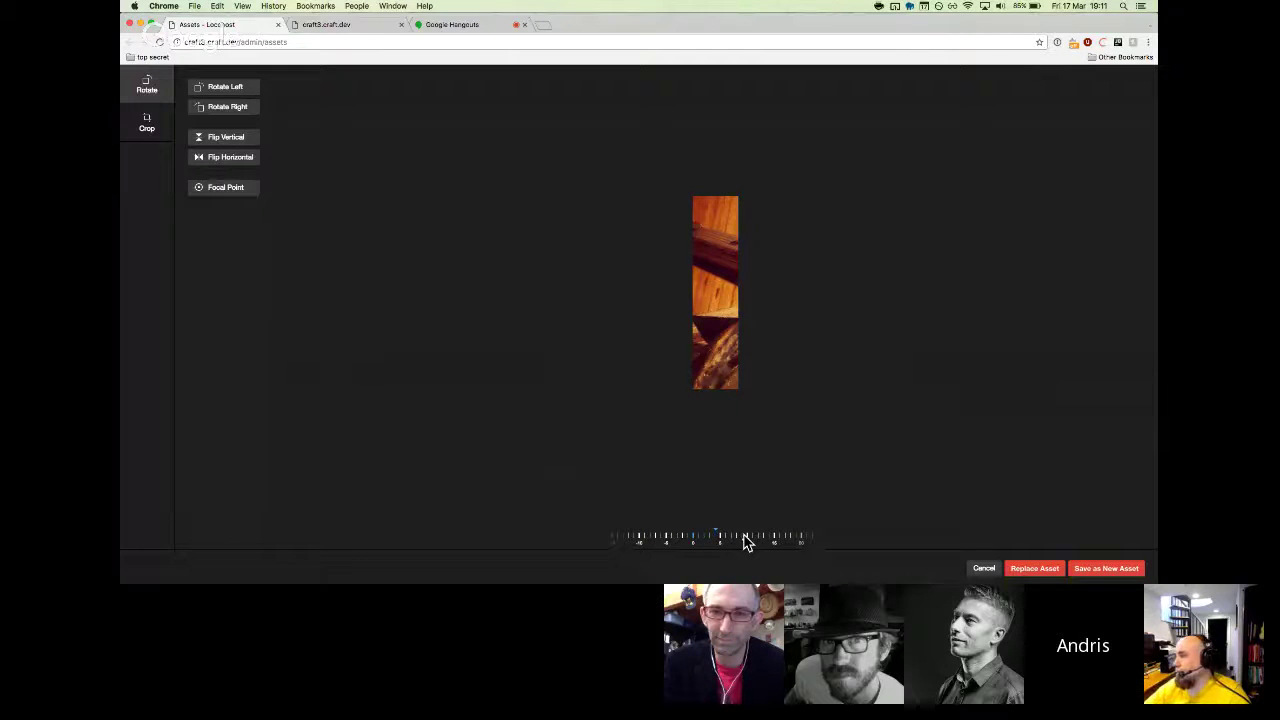
pyautogui.press('super+Tab')
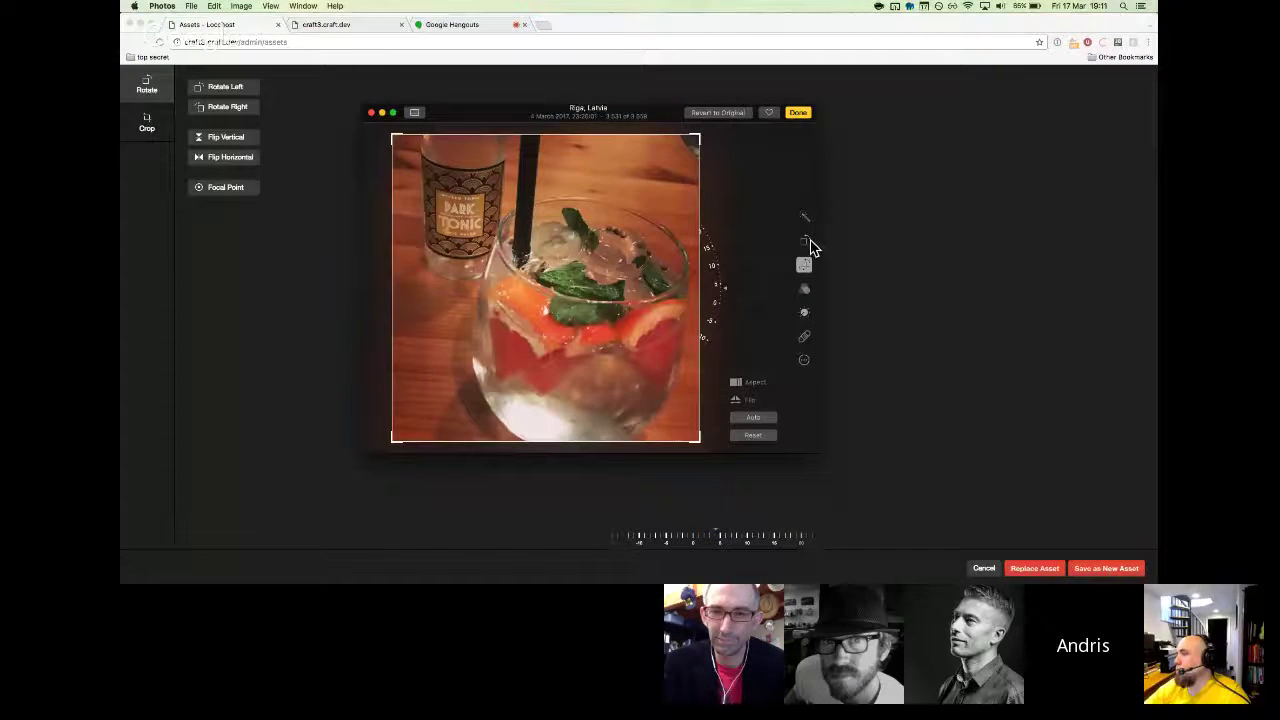
# Narrow the Photos crop to a thin left strip, reposition the photo behind it, and return to Craft.
pyautogui.moveTo(702, 292); pyautogui.dragTo(480, 249)
pyautogui.moveTo(390, 268); pyautogui.dragTo(497, 272)
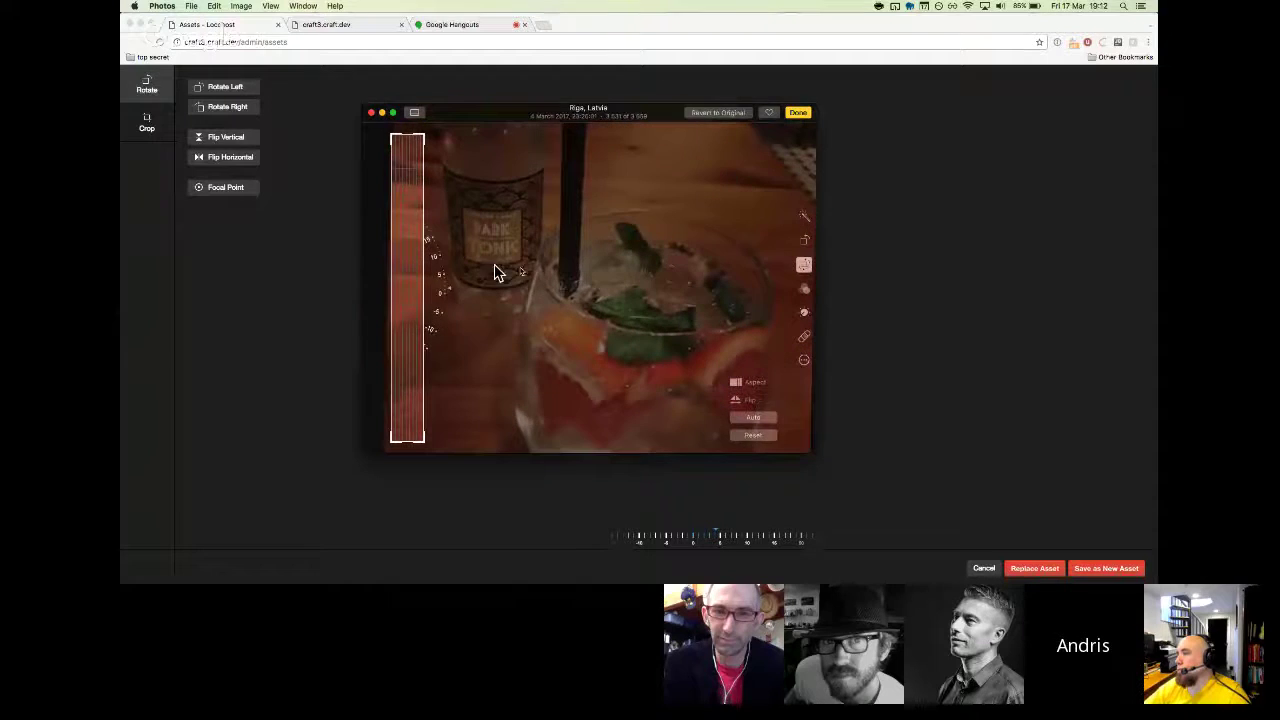
pyautogui.click(952, 325)
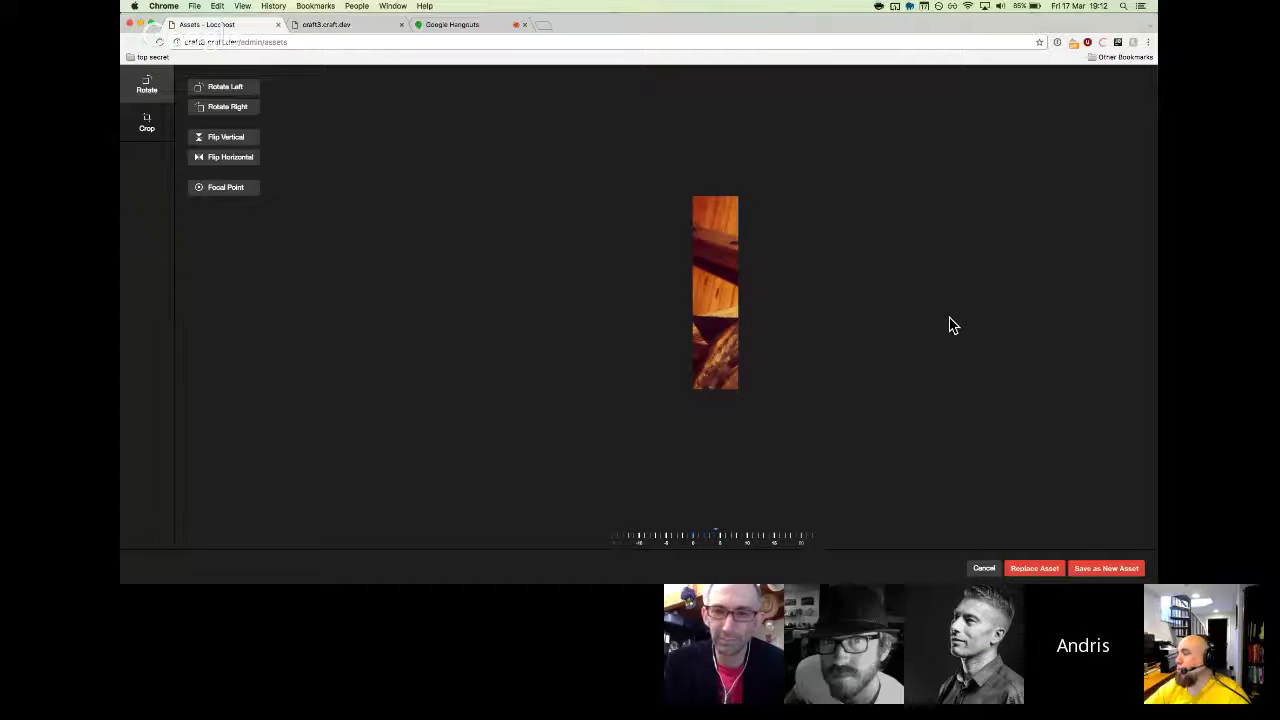
# Tilt the cropped strip slightly and widen the crop back to a centred square.
pyautogui.moveTo(694, 544); pyautogui.dragTo(714, 531)
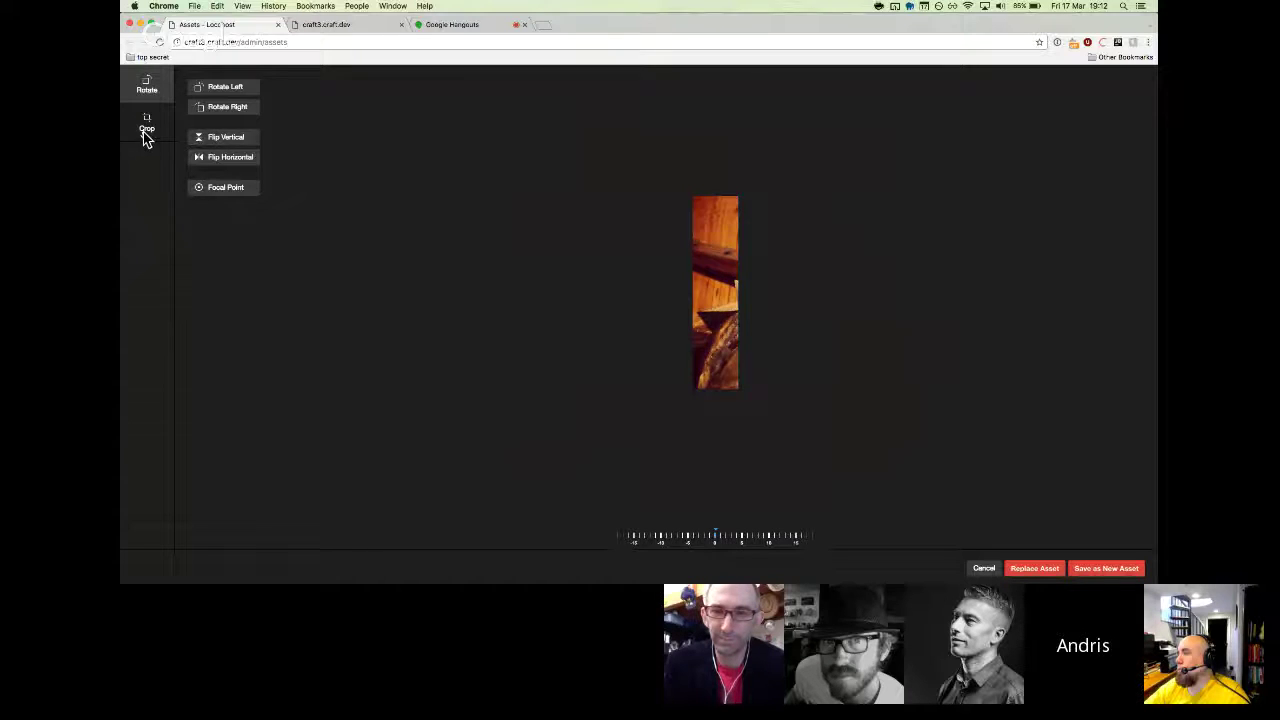
pyautogui.click(146, 124)
pyautogui.moveTo(593, 303); pyautogui.dragTo(740, 305)
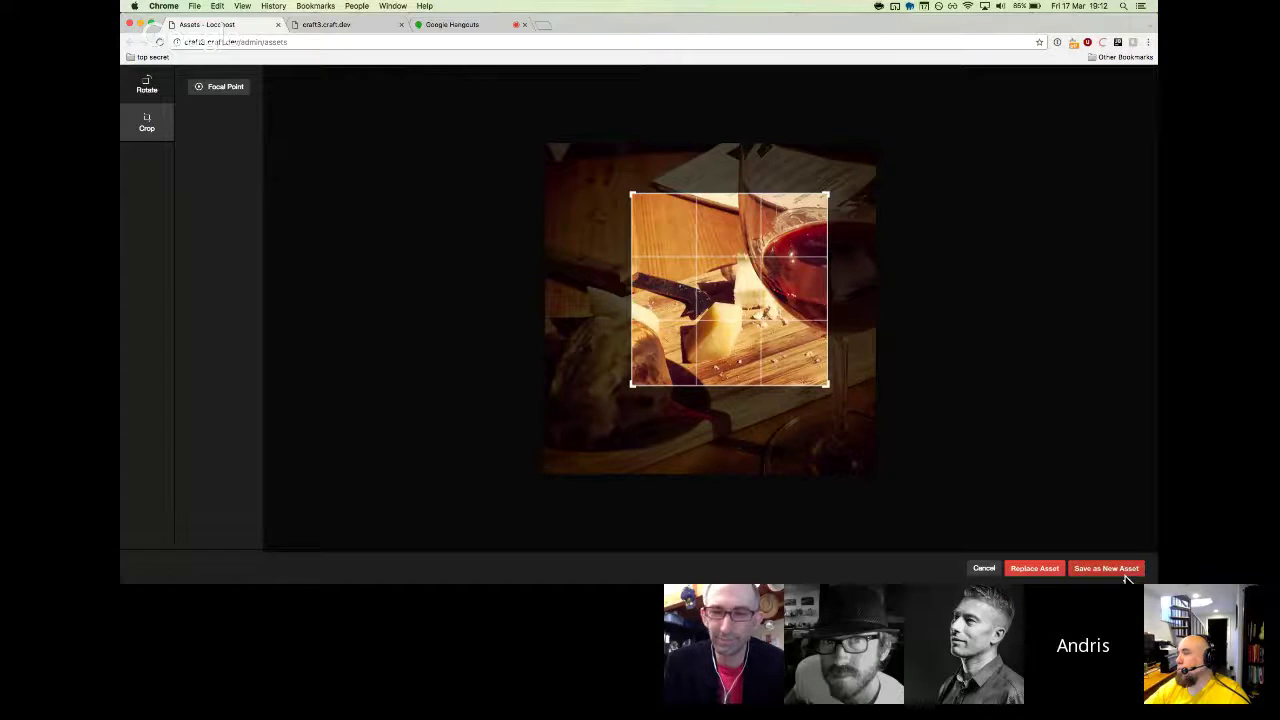
# Place the focal point on the wine glass inside the square crop.
pyautogui.click(223, 89)
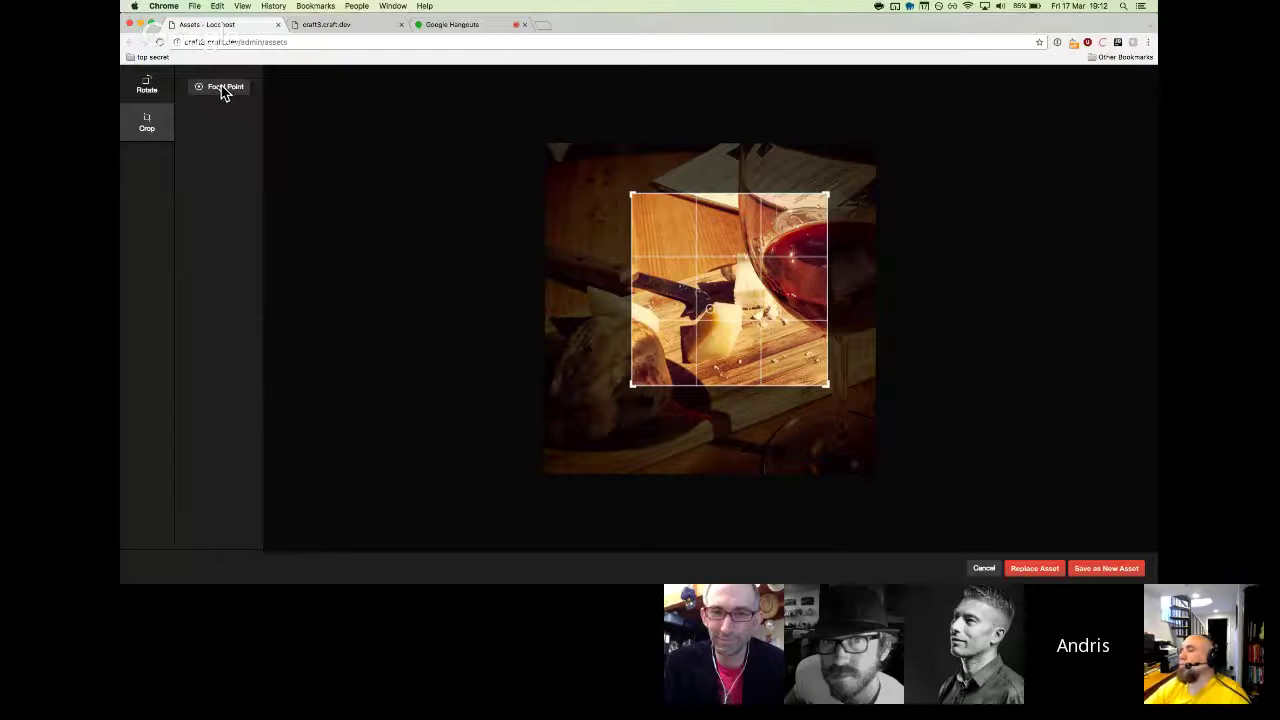
pyautogui.moveTo(716, 314); pyautogui.dragTo(727, 291)
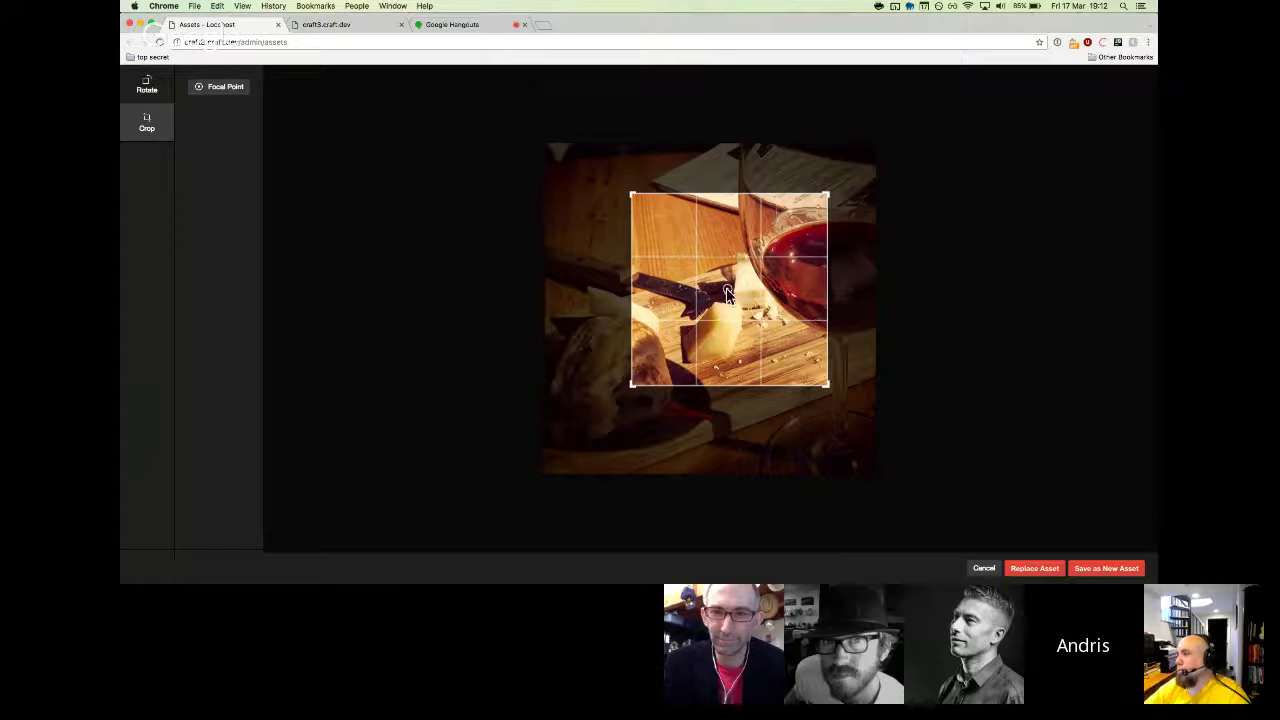
pyautogui.click(126, 90)
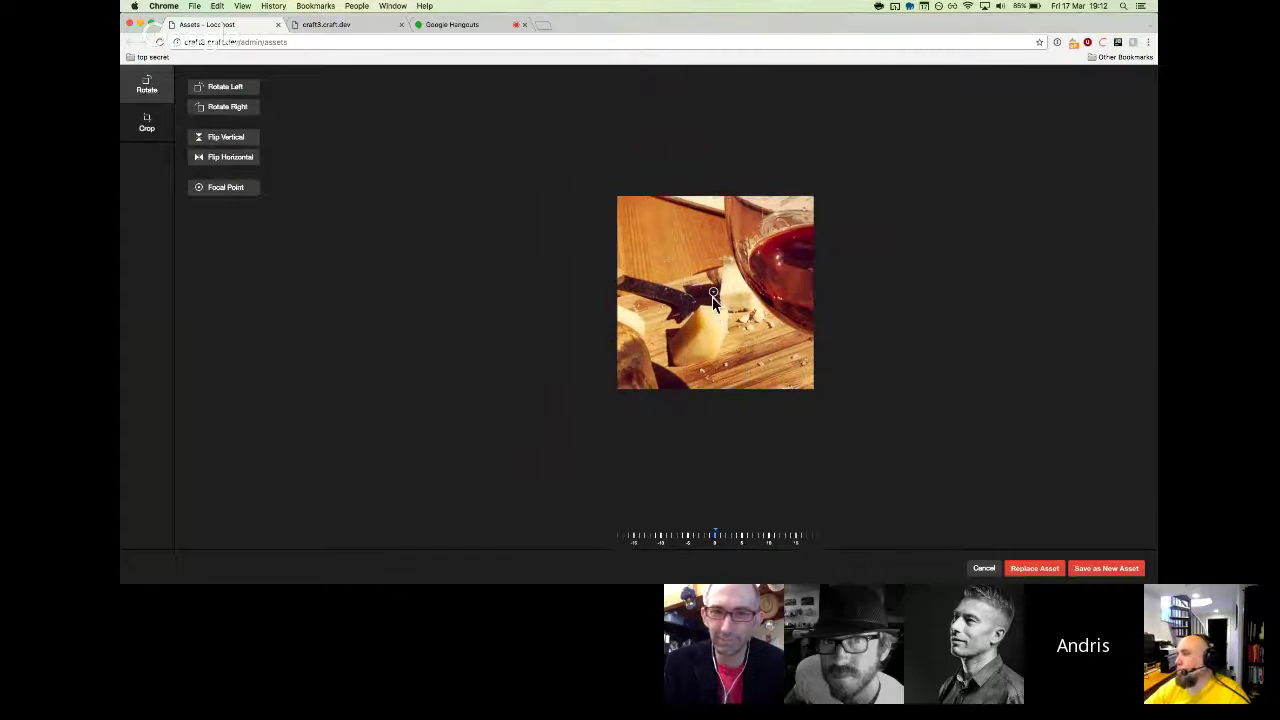
pyautogui.moveTo(714, 306); pyautogui.dragTo(788, 254)
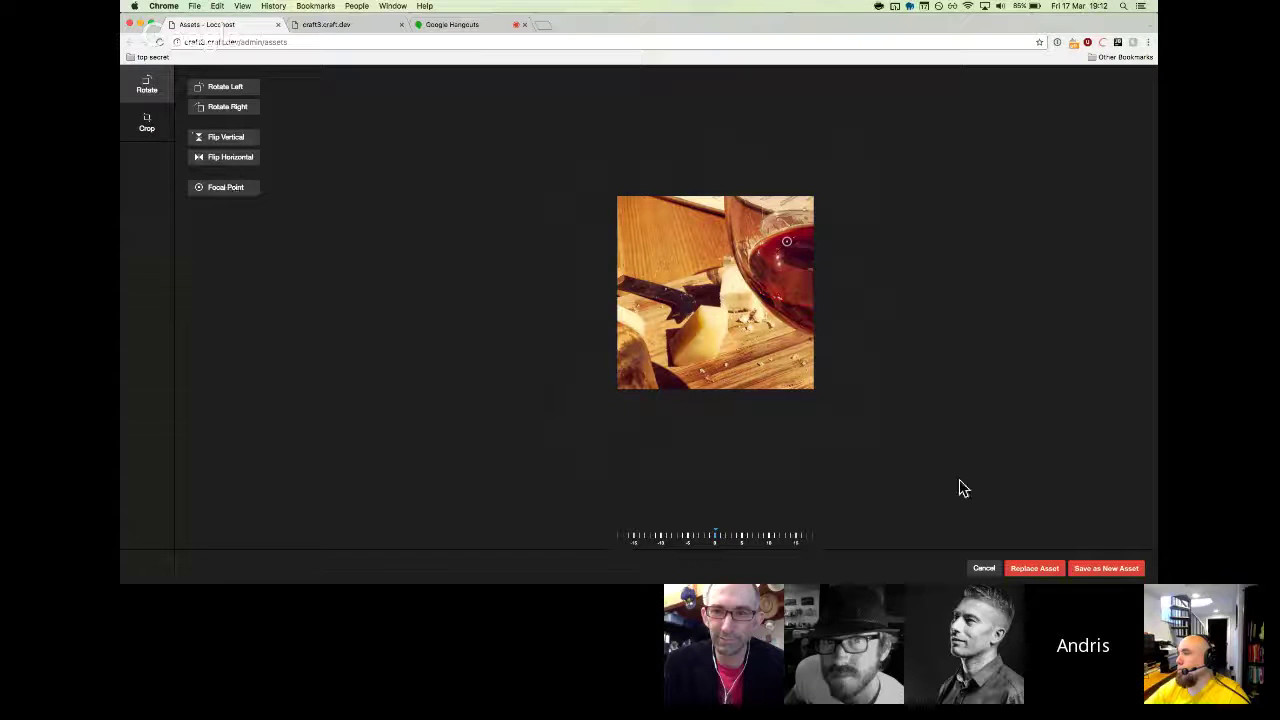
# Replace the wine photo and the 'Overly aggressive person' boxer photo with their edits, then view the front-end crops.
pyautogui.click(1036, 570)
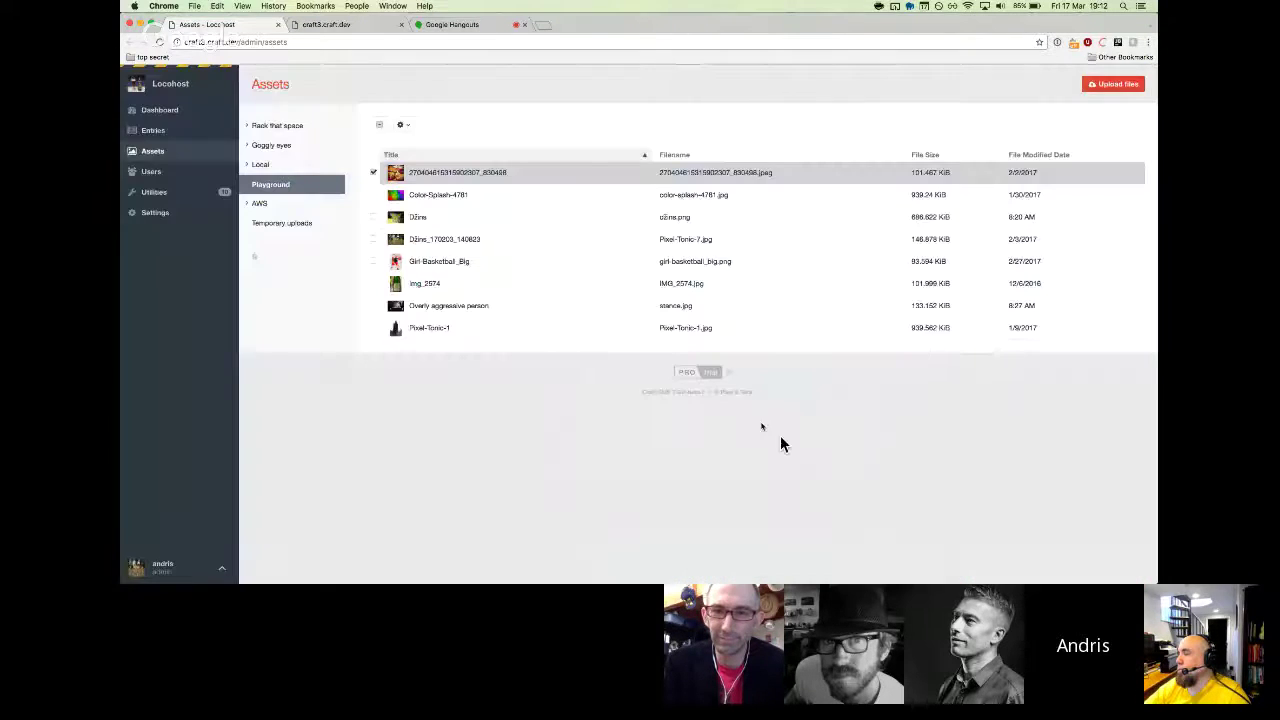
pyautogui.click(424, 171)
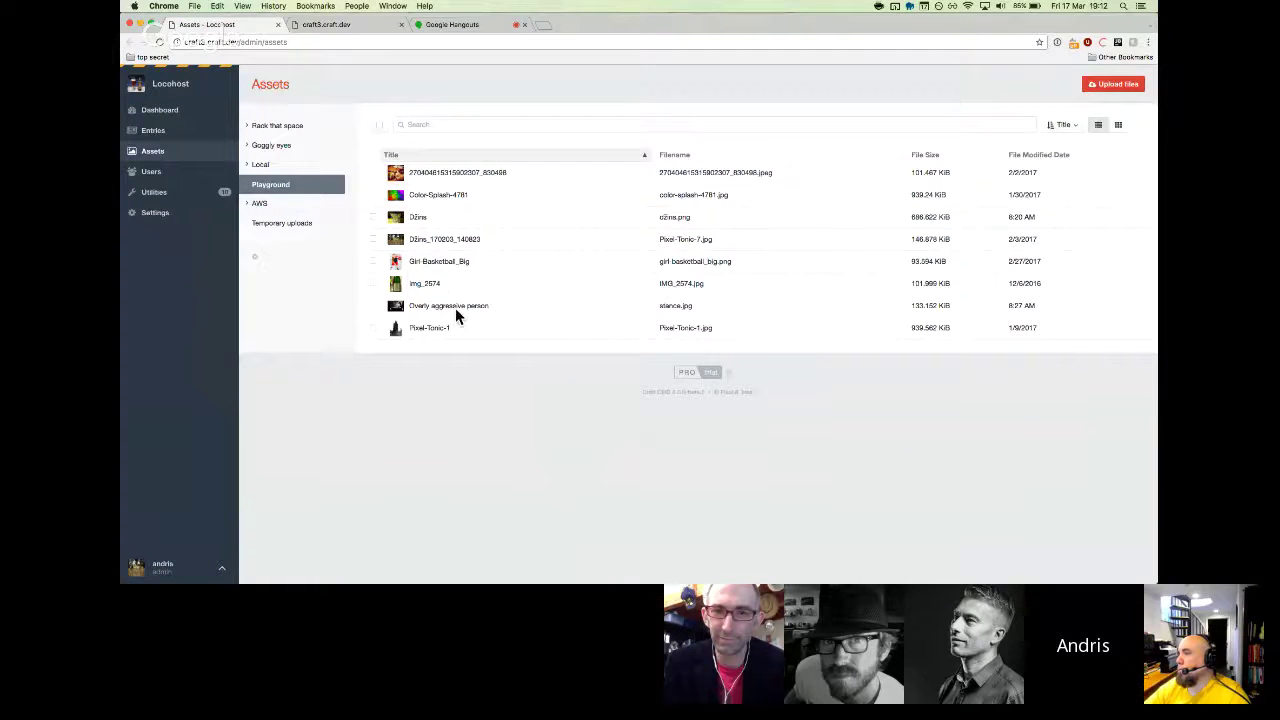
pyautogui.click(455, 308)
pyautogui.click(408, 125)
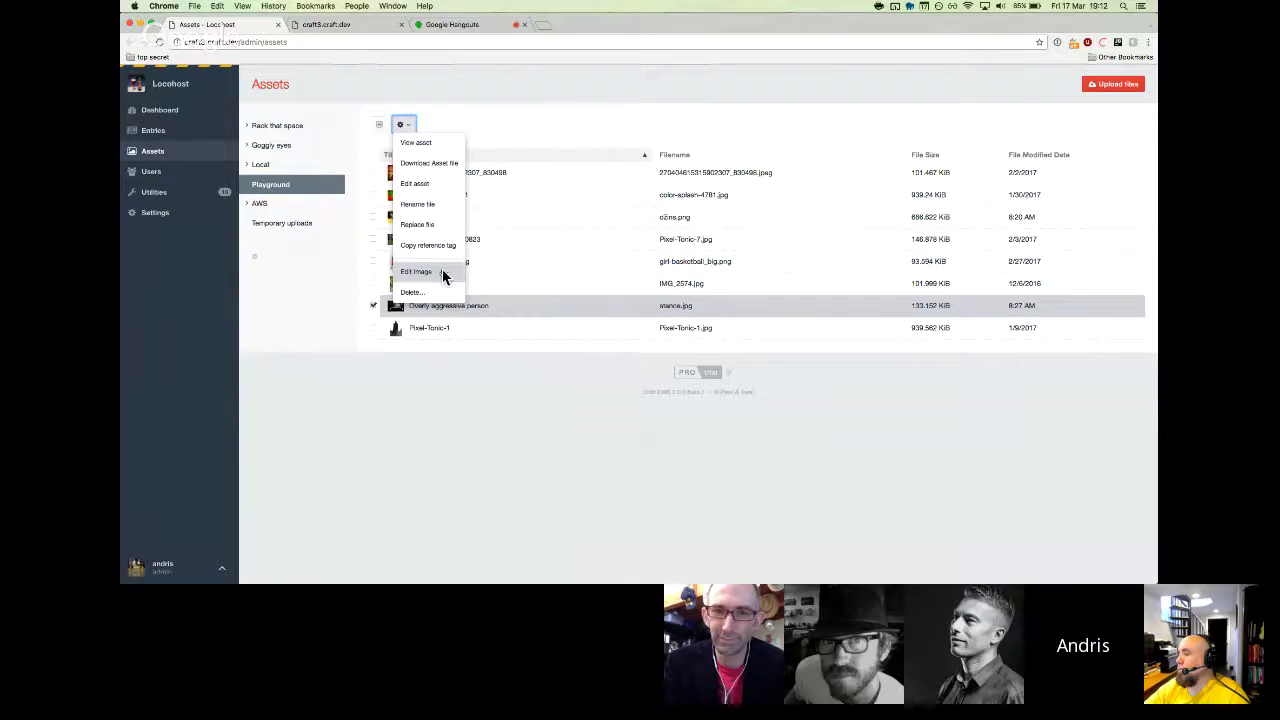
pyautogui.click(443, 267)
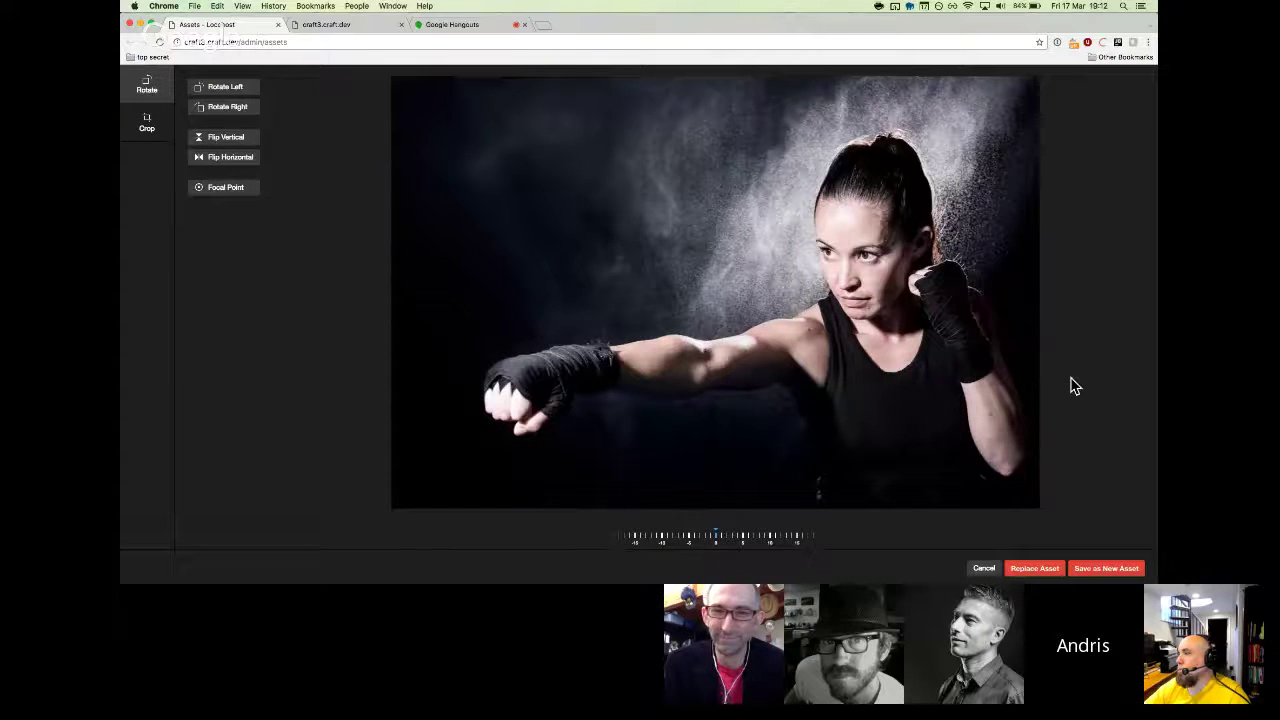
pyautogui.click(1036, 570)
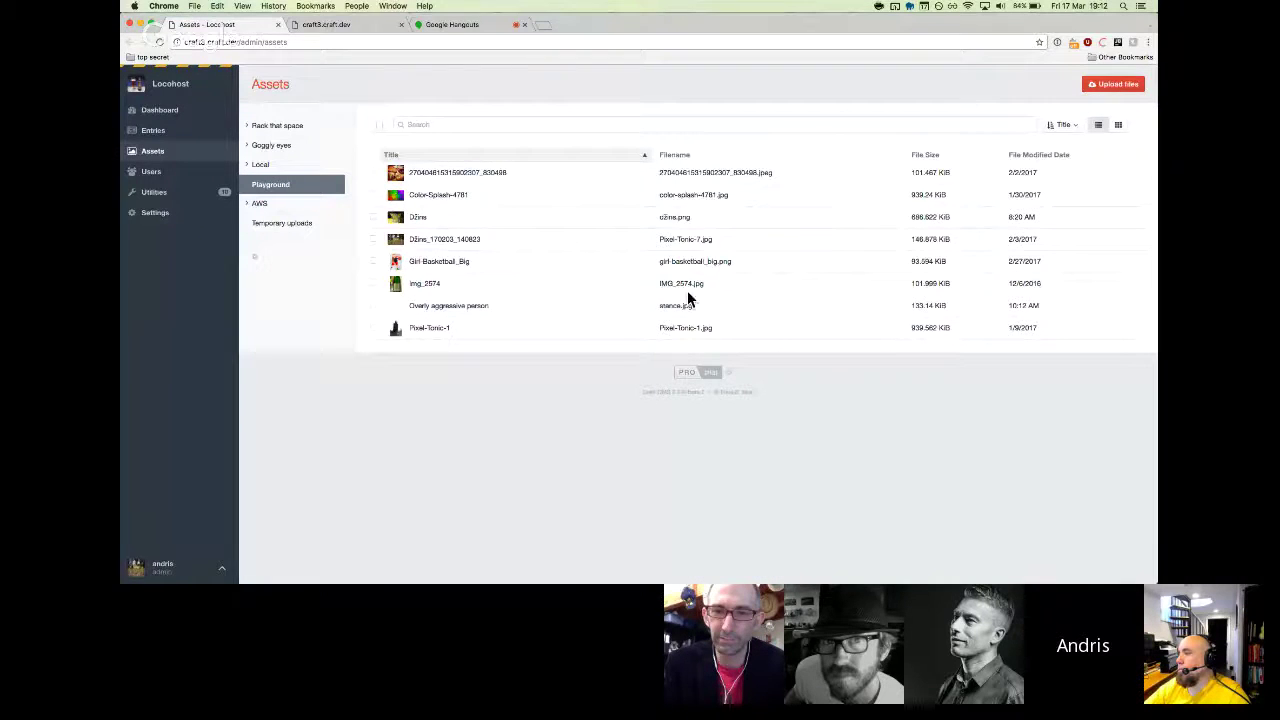
pyautogui.click(348, 28)
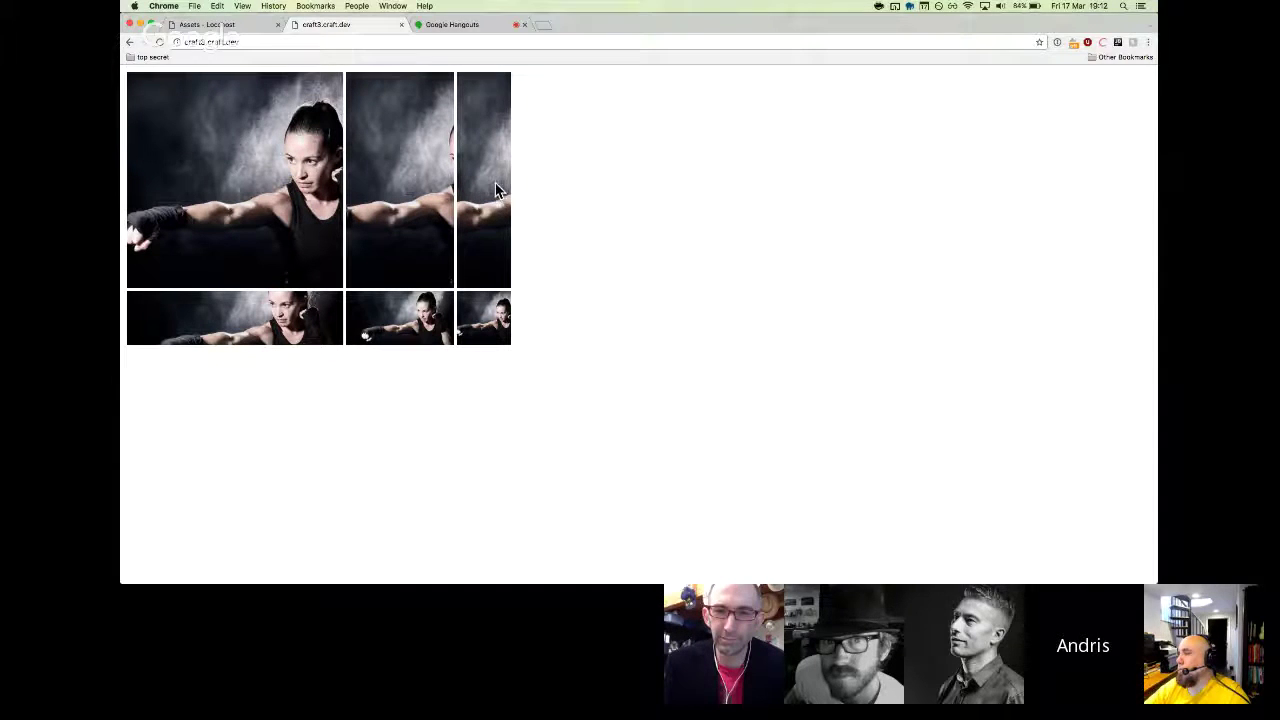
# Reopen the boxer photo in the editor, move its focal point onto her extended fist, and replace the asset.
pyautogui.click(245, 30)
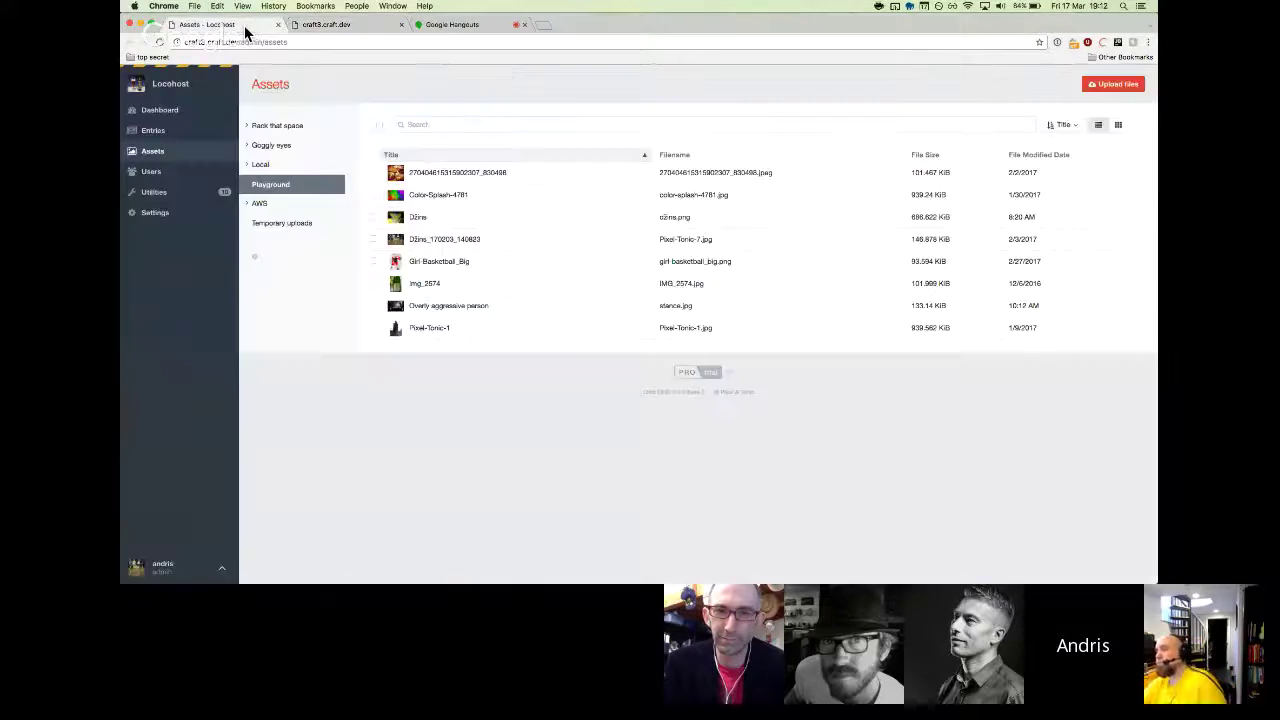
pyautogui.click(455, 305)
pyautogui.click(403, 124)
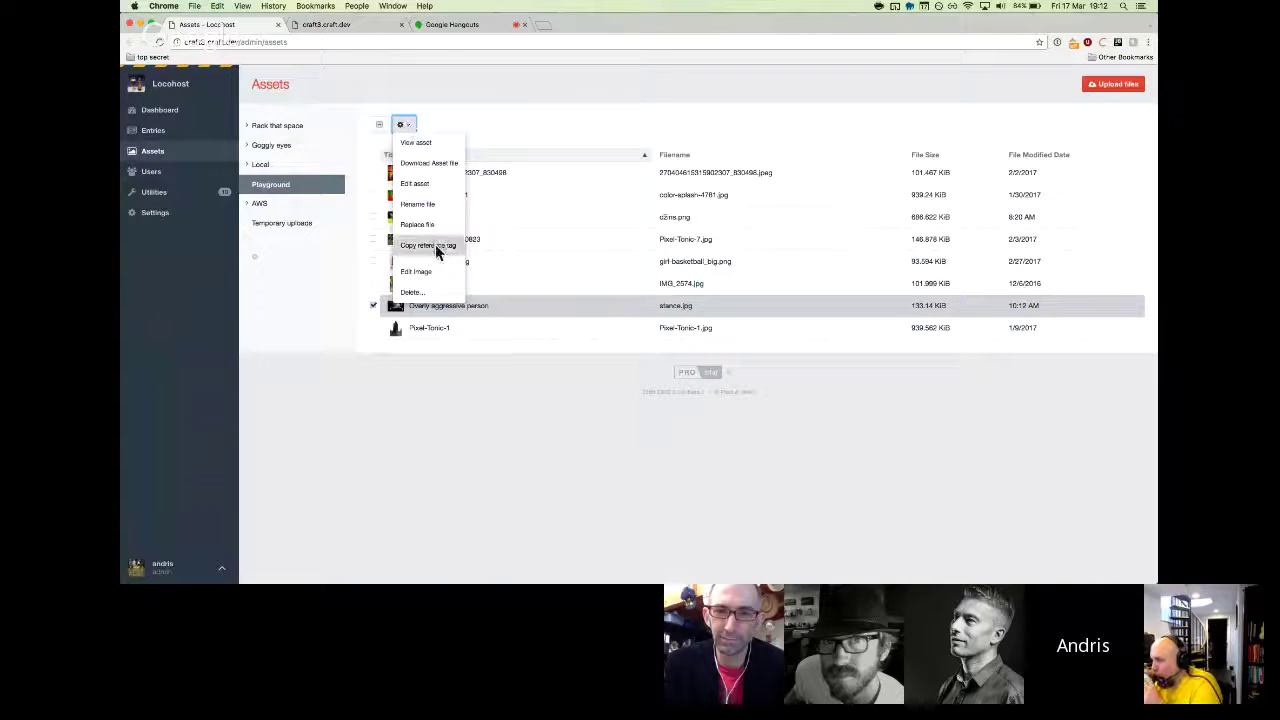
pyautogui.click(438, 270)
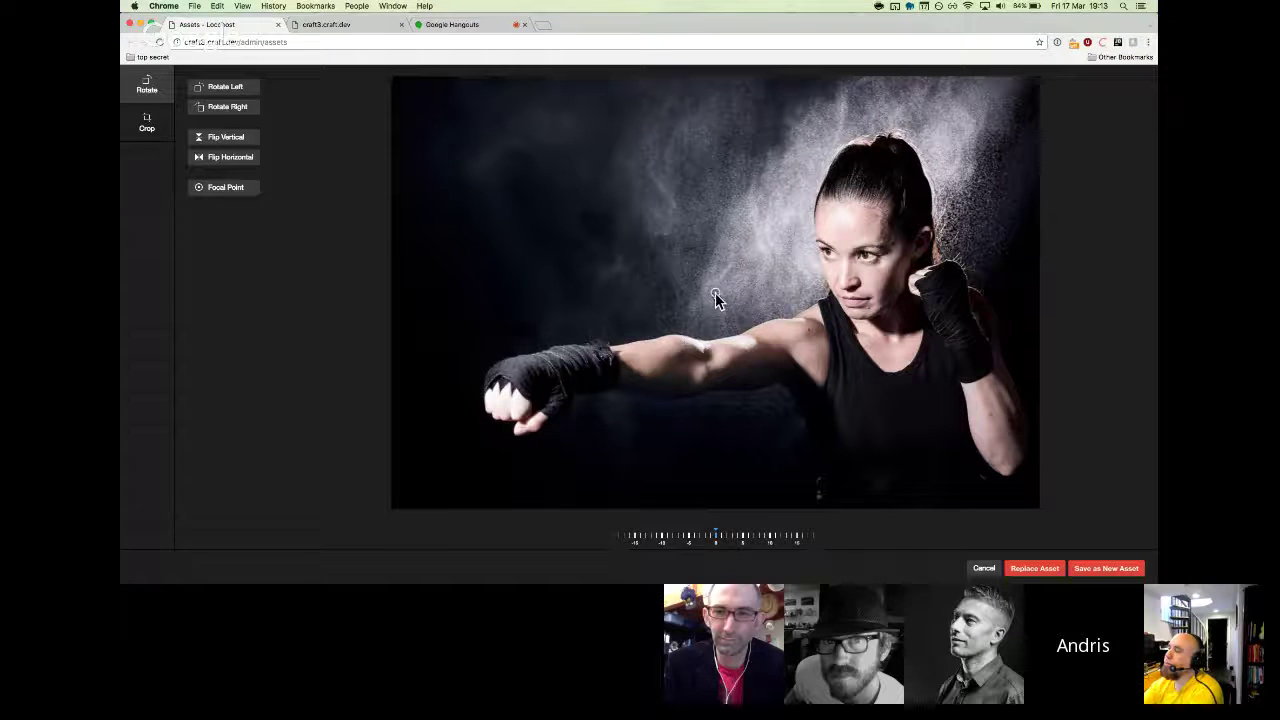
pyautogui.moveTo(715, 293); pyautogui.dragTo(516, 381)
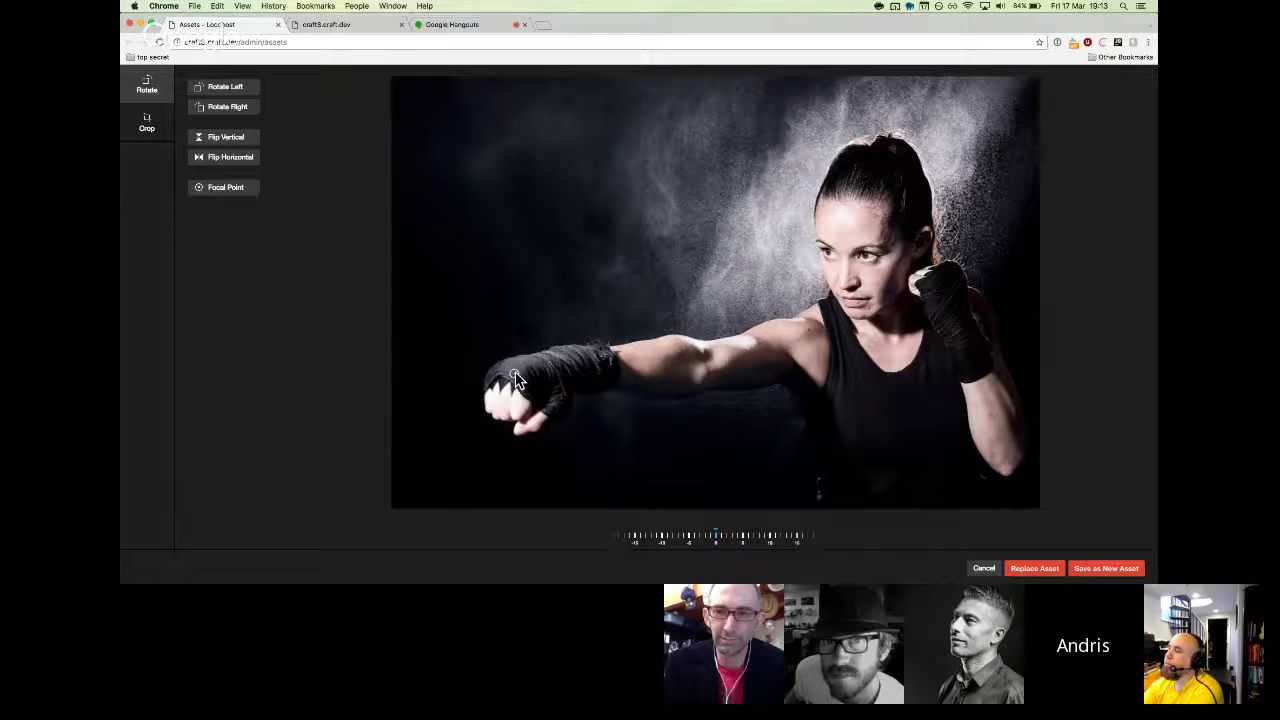
pyautogui.click(1030, 568)
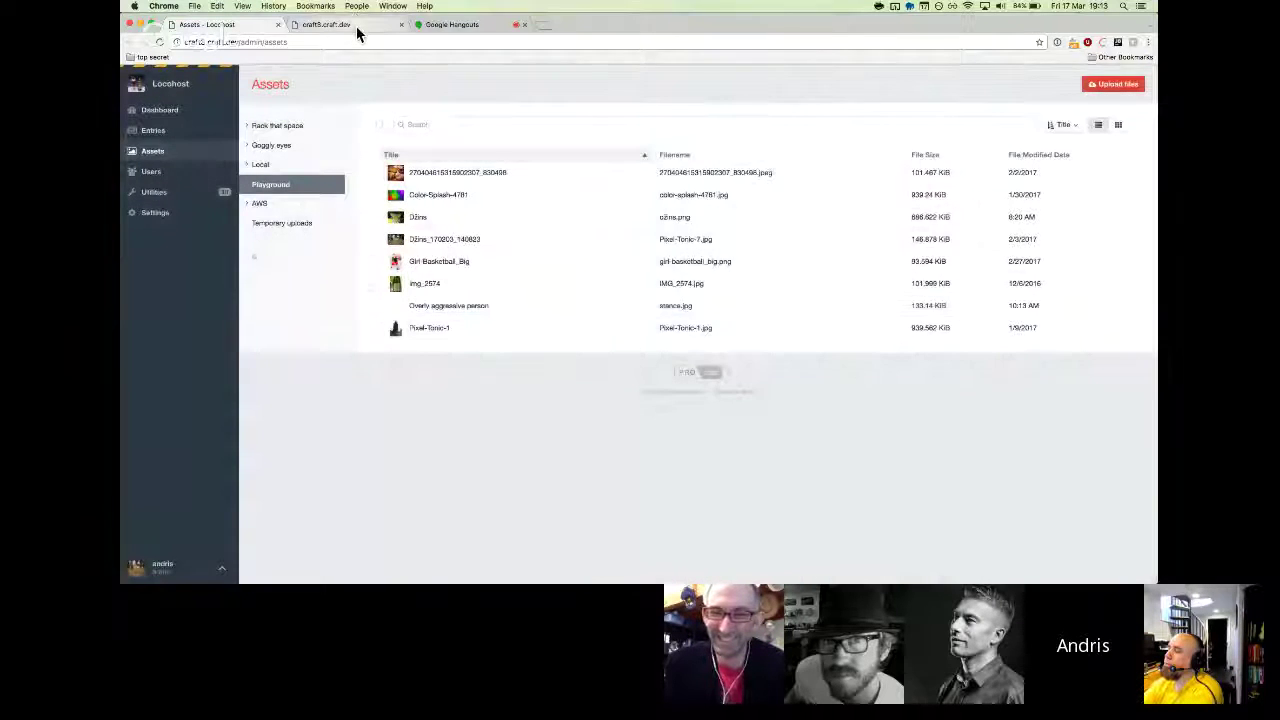
# Reload the front-end page to confirm the boxer crops now centre on her fist.
pyautogui.click(357, 30)
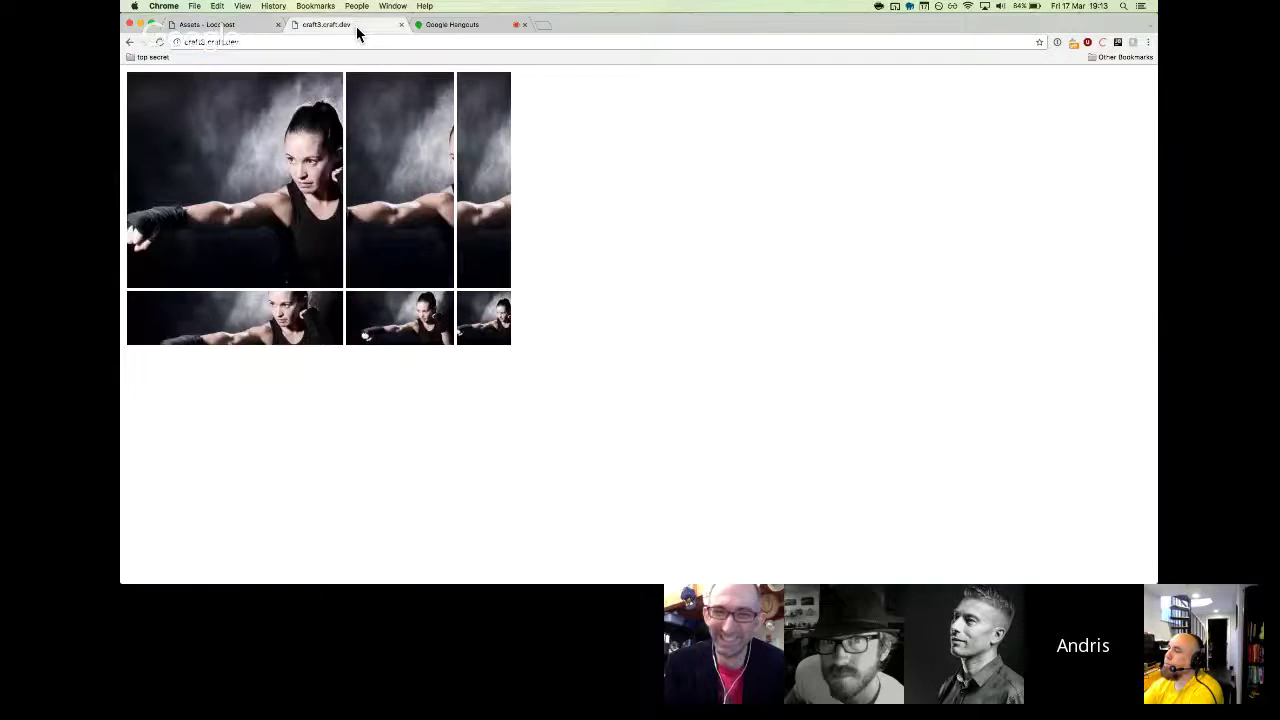
pyautogui.press('super+r')
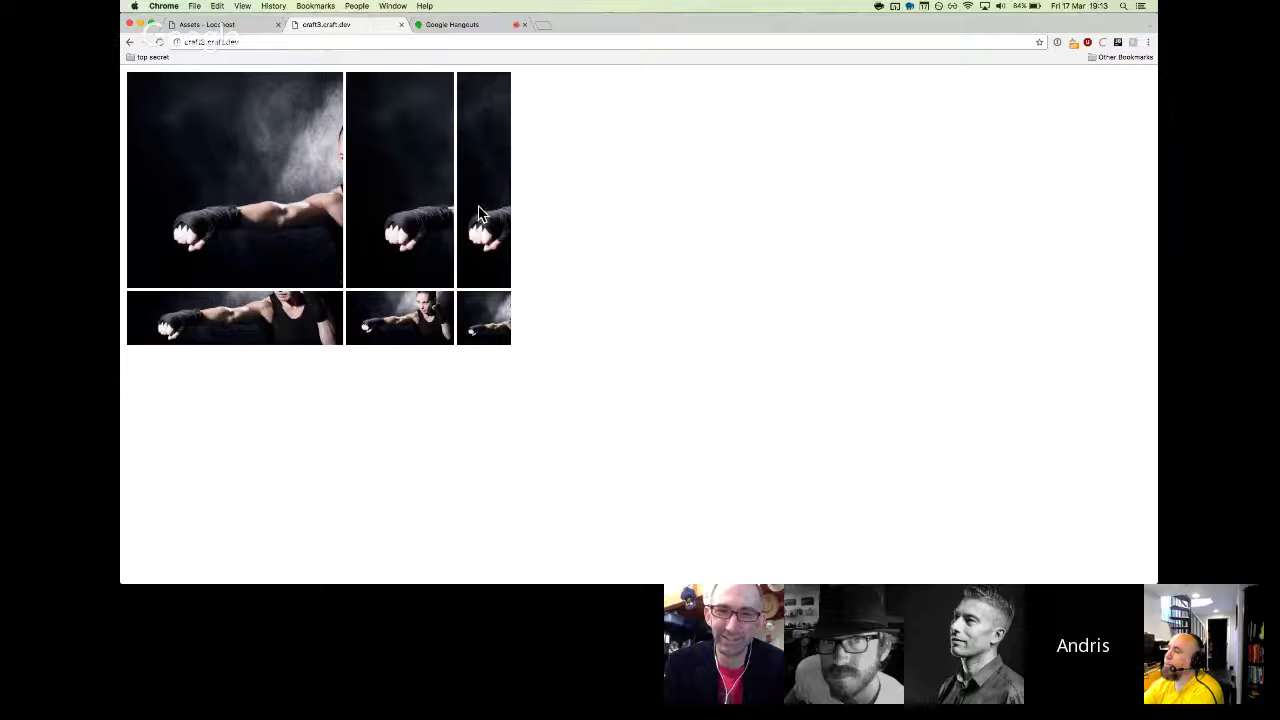
pyautogui.click(215, 26)
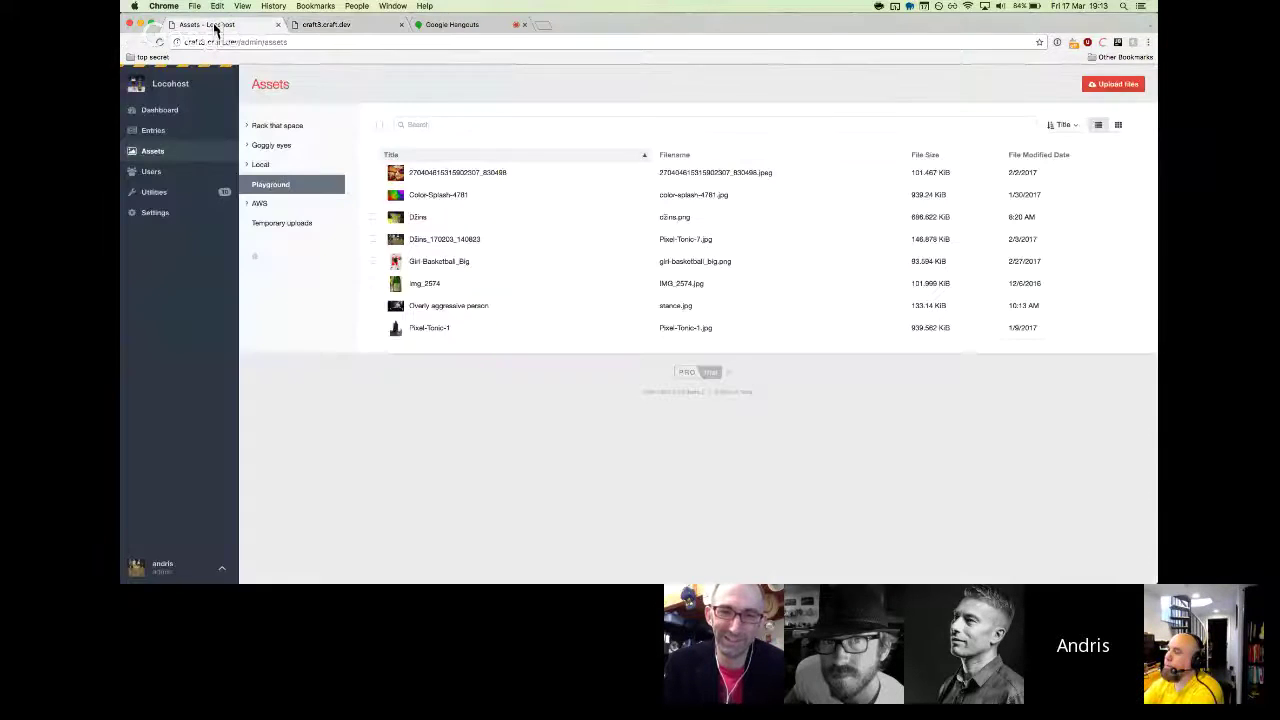
# Open the 'Overly aggressive person' image in the editor, cancel without saving, and return to the Google Hangouts call.
pyautogui.click(435, 307)
pyautogui.click(402, 126)
pyautogui.click(451, 271)
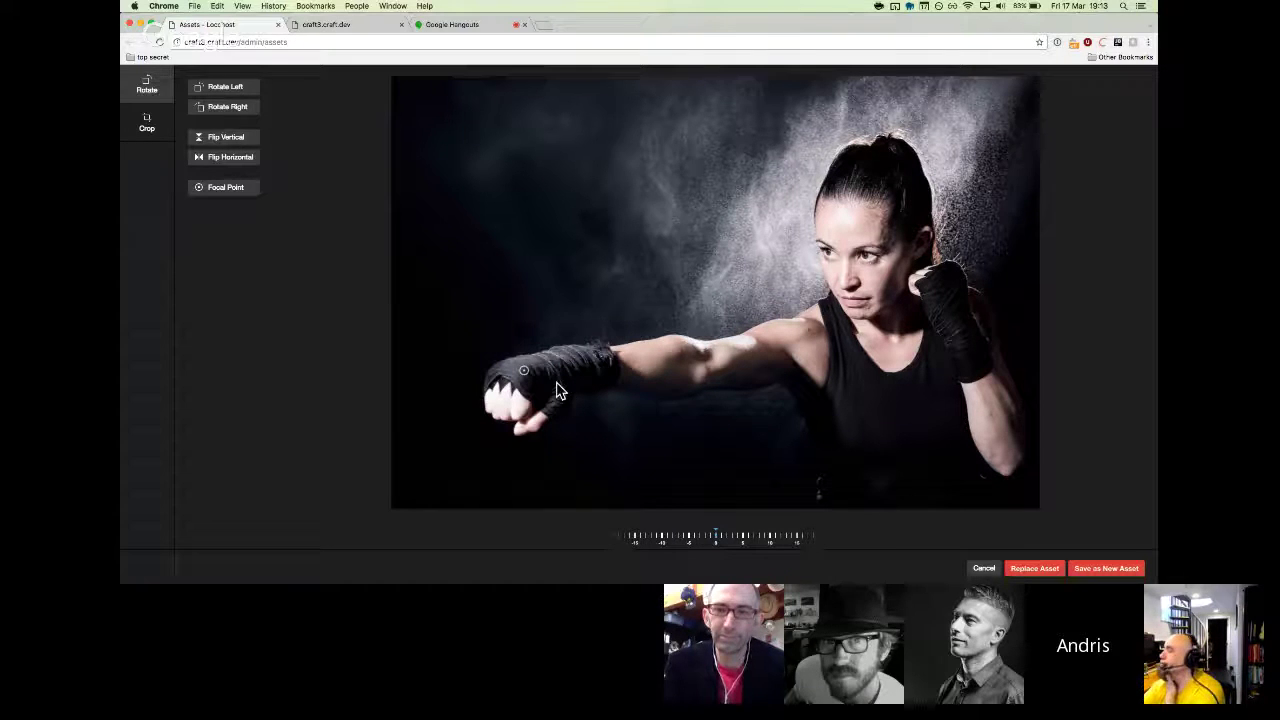
pyautogui.click(983, 569)
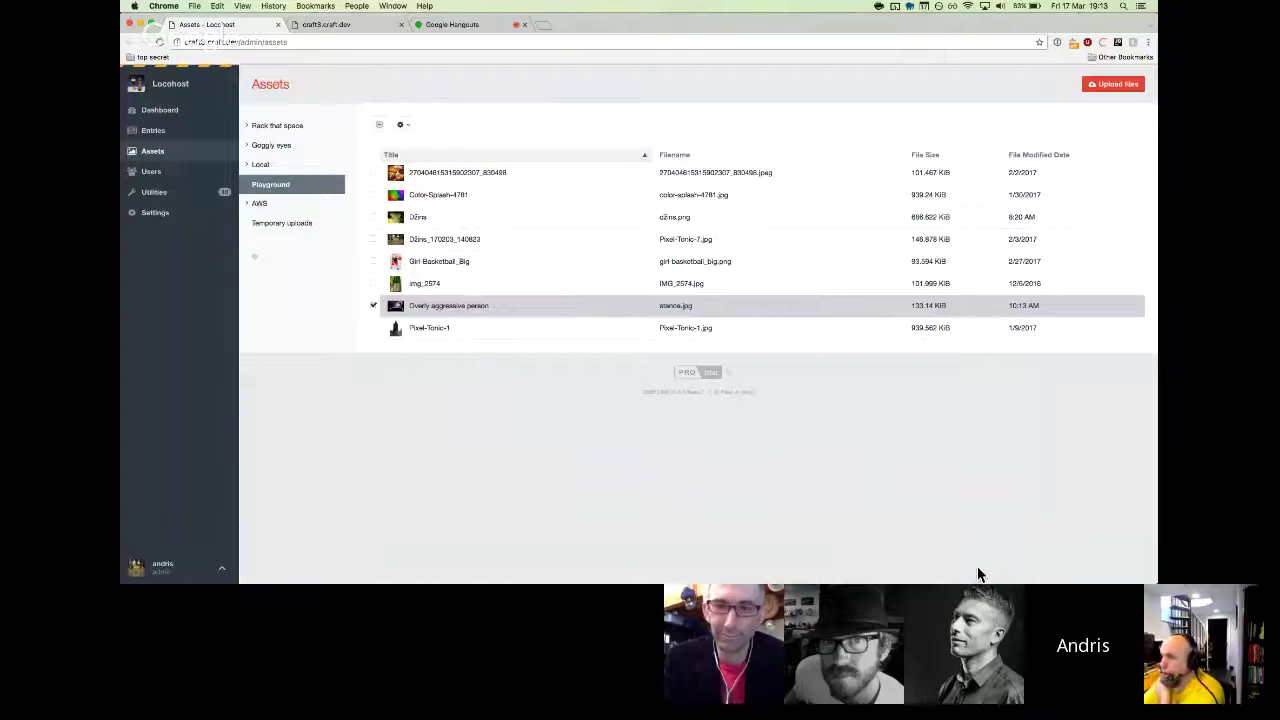
pyautogui.click(446, 28)
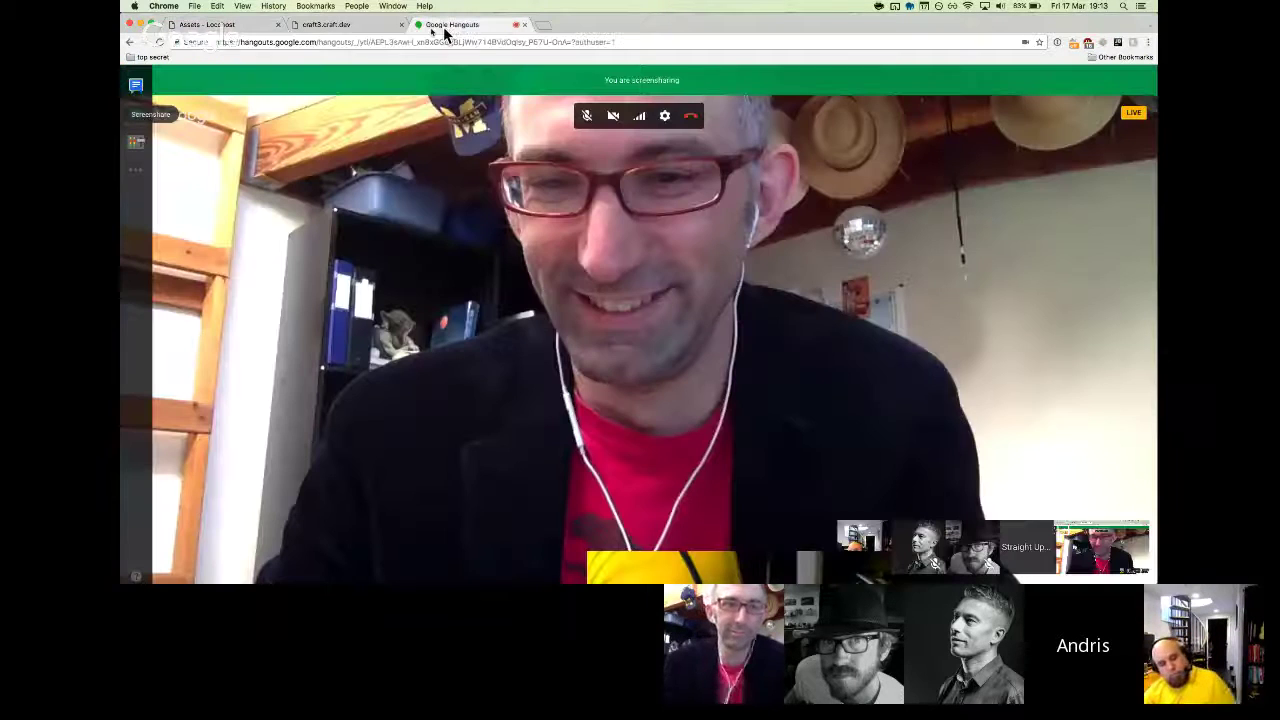